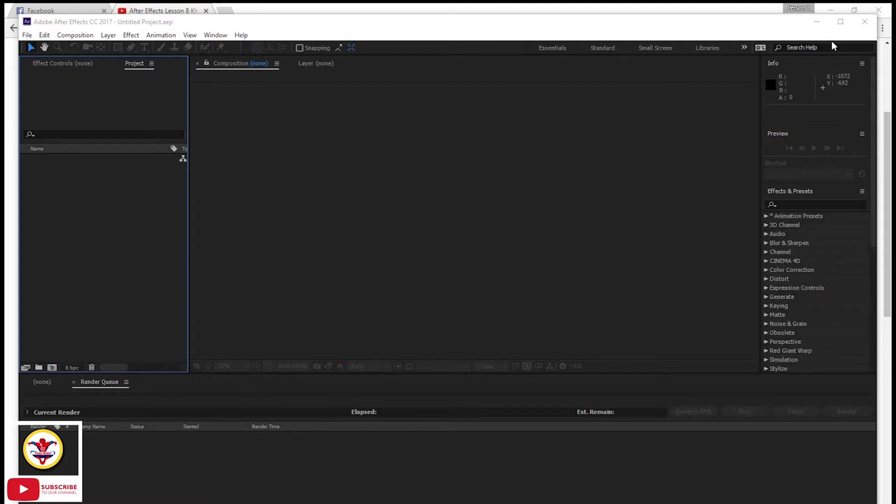
Step: Open the settings for a new composition and dismiss the Start window covering them
{"action": "left_click", "coordinate": [840, 23]}
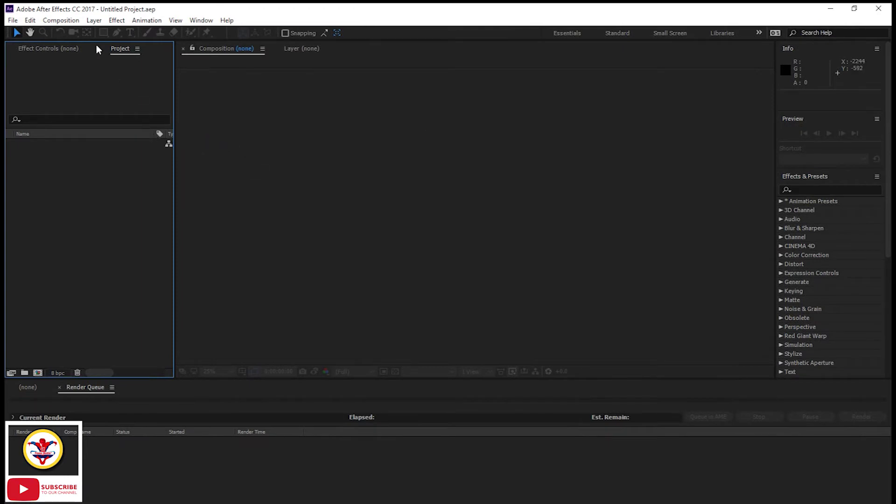
{"action": "left_click", "coordinate": [73, 21]}
{"action": "left_click", "coordinate": [75, 23]}
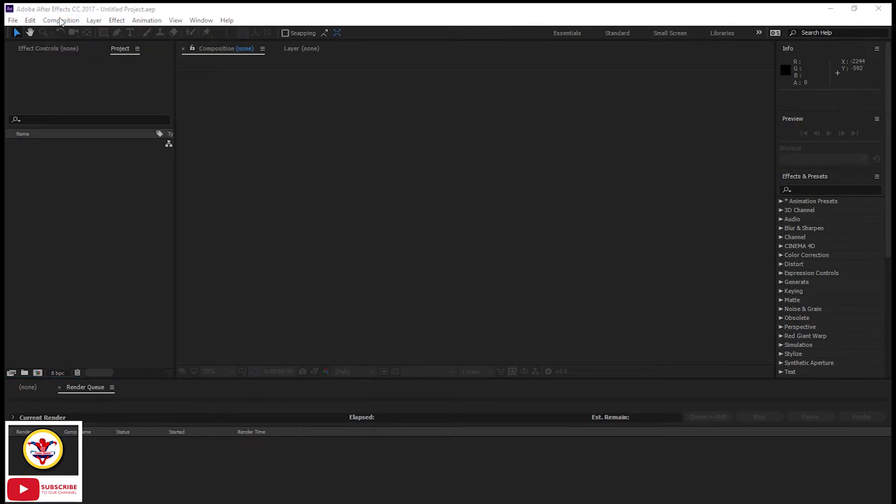
{"action": "left_click", "coordinate": [66, 21]}
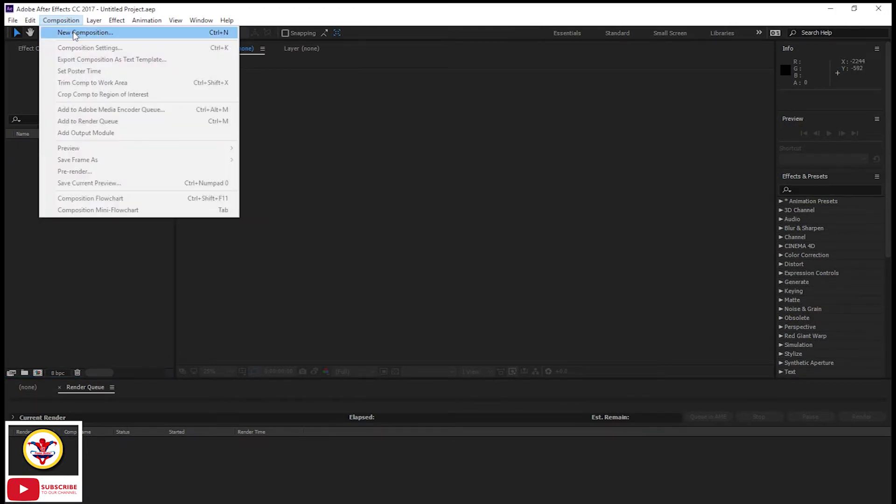
{"action": "left_click", "coordinate": [73, 33]}
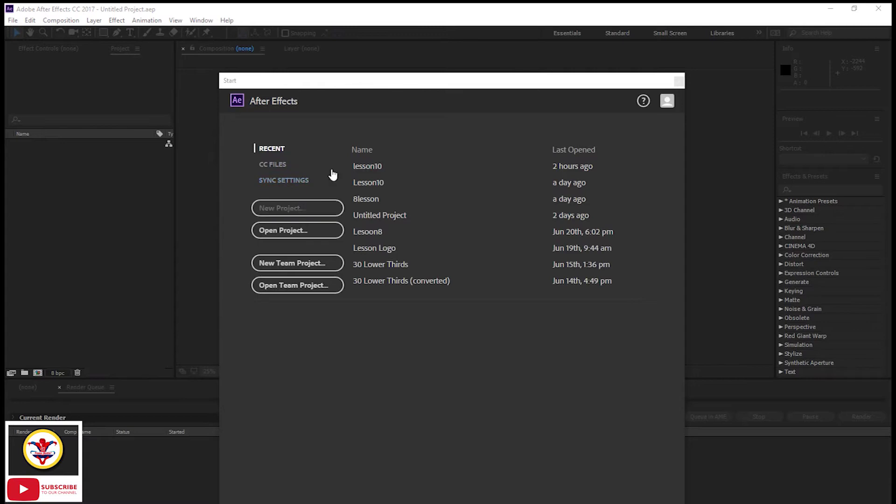
{"action": "left_click_drag", "start_coordinate": [350, 84], "coordinate": [780, 487]}
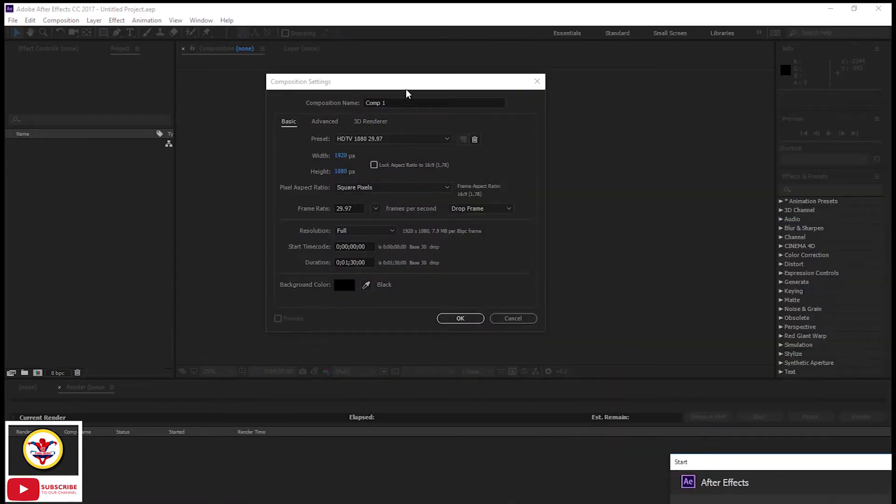
{"action": "left_click_drag", "start_coordinate": [740, 464], "coordinate": [277, 189]}
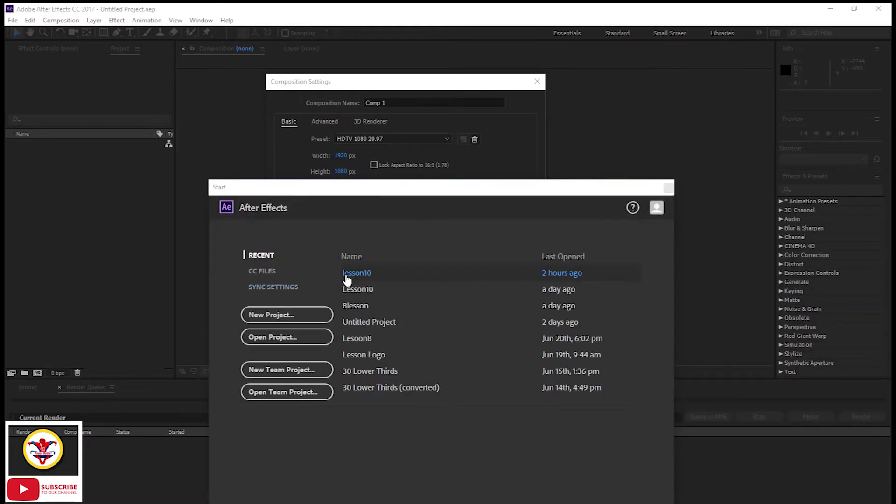
{"action": "left_click", "coordinate": [668, 187]}
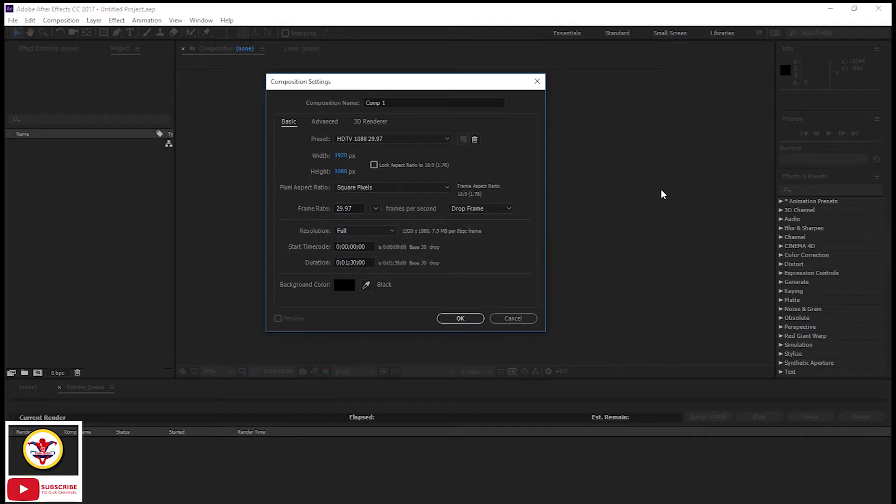
Step: Name the new composition photo and create it with the HDTV 1080 29.97 preset
{"action": "left_click_drag", "start_coordinate": [349, 82], "coordinate": [368, 83]}
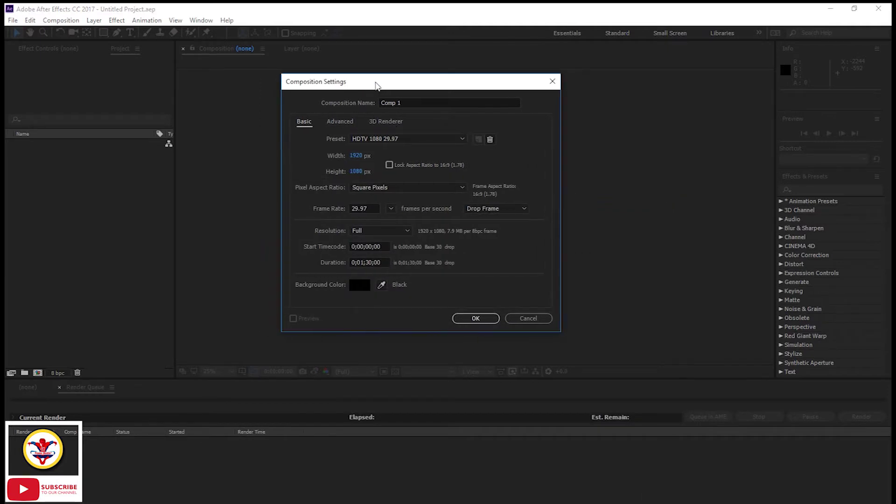
{"action": "left_click", "coordinate": [416, 104]}
{"action": "type", "text": "photo"}
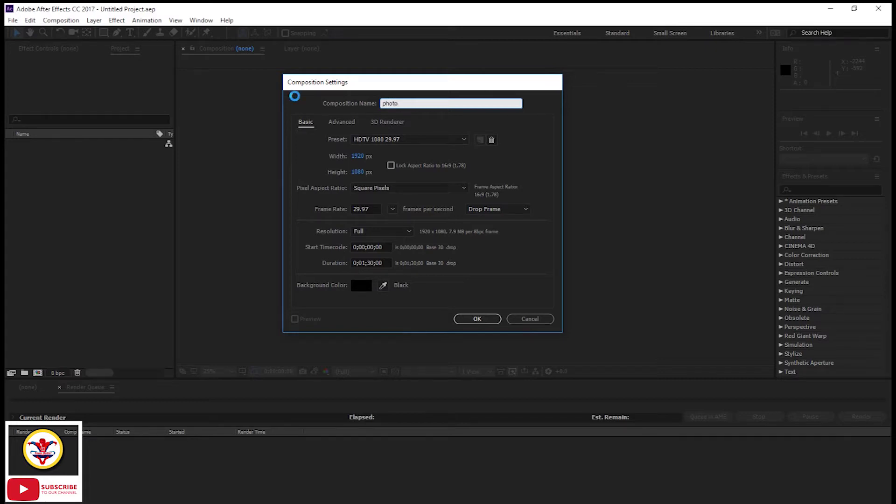
{"action": "key", "text": "Return"}
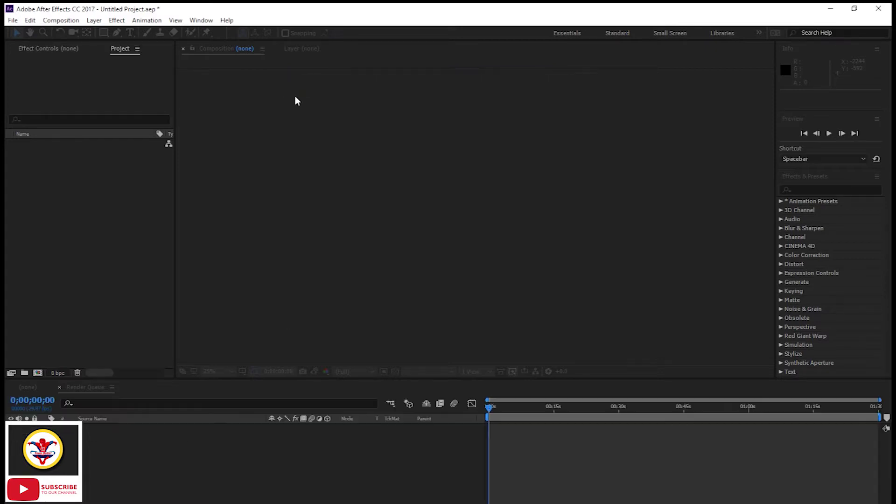
Step: Import paper-02.jpg from the Lesson10 folder and add it to the photo composition as a layer
{"action": "right_click", "coordinate": [93, 233]}
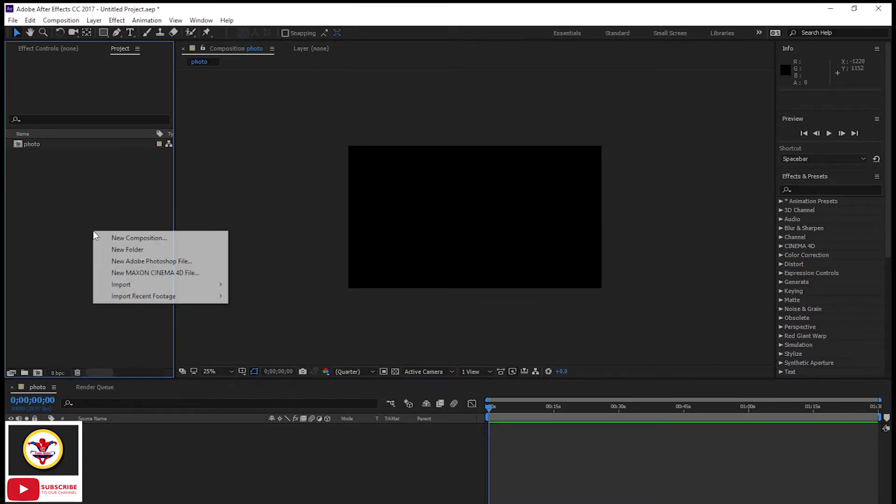
{"action": "mouse_move", "coordinate": [160, 290]}
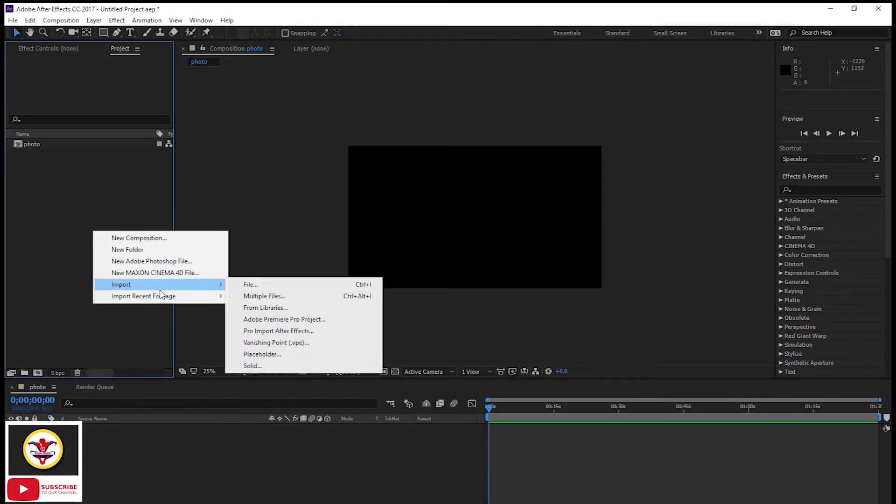
{"action": "left_click", "coordinate": [280, 288]}
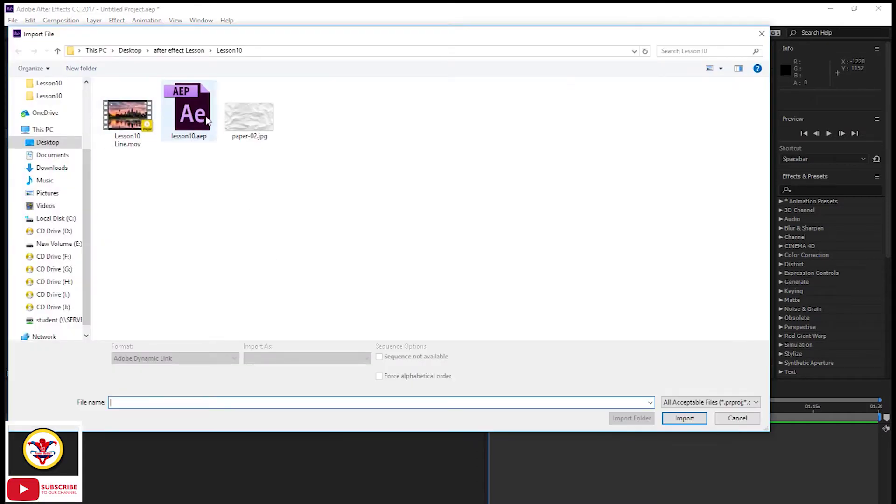
{"action": "left_click", "coordinate": [259, 119]}
{"action": "left_click", "coordinate": [684, 418]}
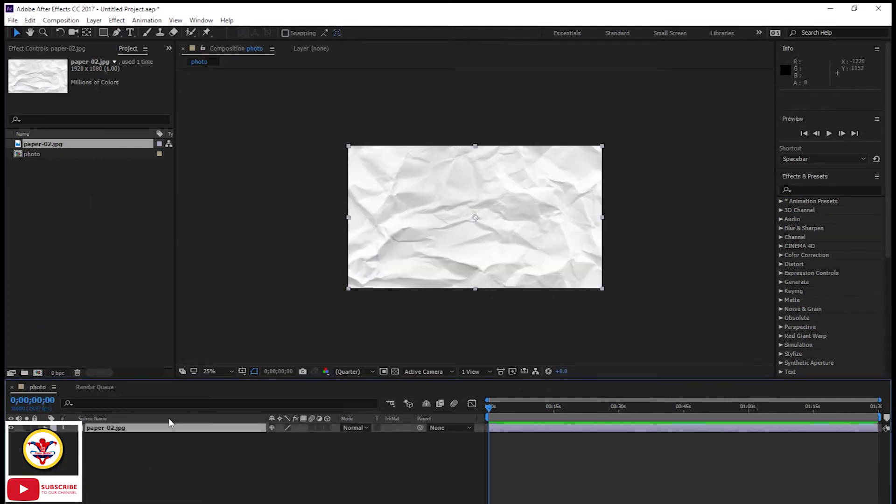
Step: Import p04wc2m3.jpg from the after effect Lesson folder and place it above the paper layer in the composition
{"action": "right_click", "coordinate": [59, 195]}
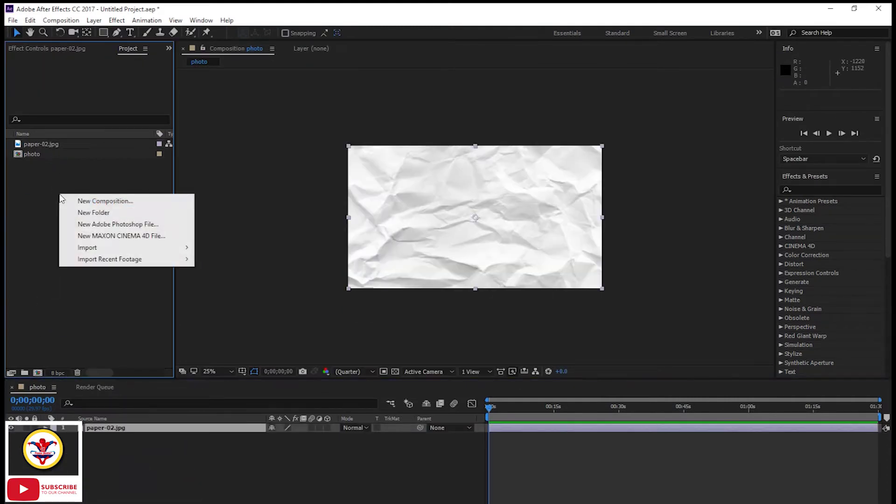
{"action": "mouse_move", "coordinate": [115, 248]}
{"action": "left_click", "coordinate": [212, 247]}
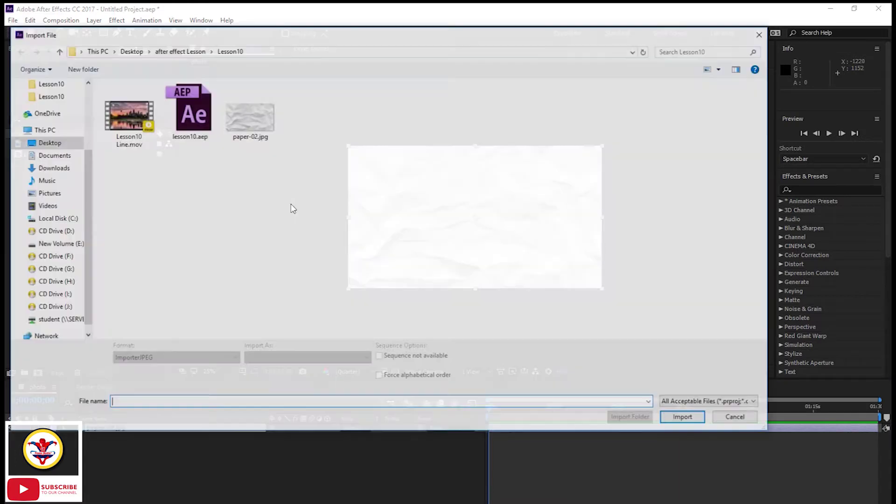
{"action": "left_click", "coordinate": [194, 51]}
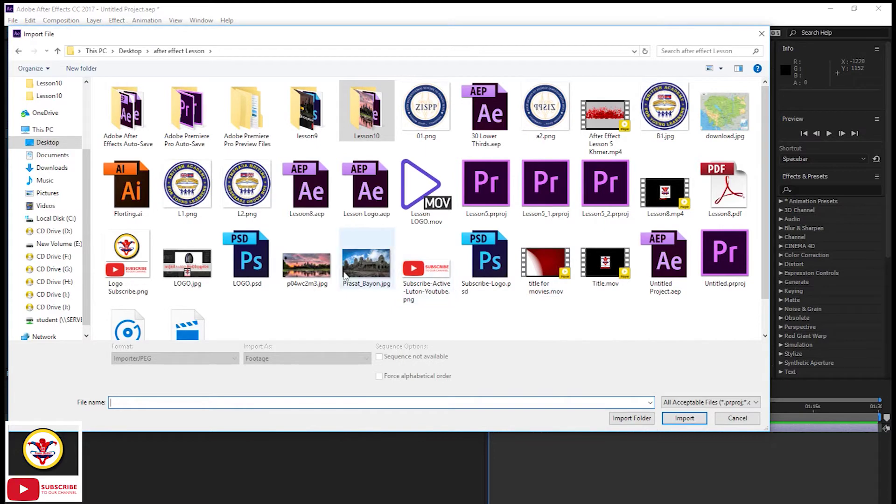
{"action": "double_click", "coordinate": [326, 269]}
{"action": "left_click_drag", "start_coordinate": [41, 144], "coordinate": [120, 428]}
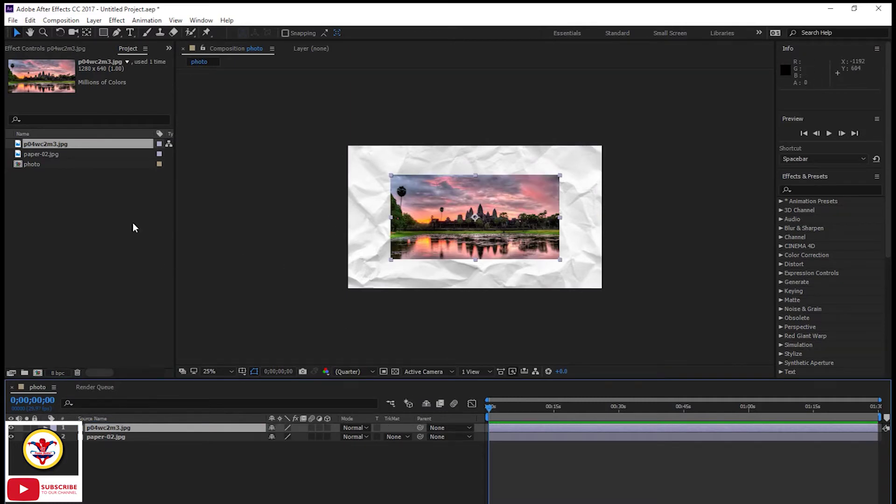
Step: Import Ink 13 - 4k res.mp4 from folder 30 inside the after effect youtube folder
{"action": "right_click", "coordinate": [51, 215]}
{"action": "mouse_move", "coordinate": [86, 264]}
{"action": "left_click", "coordinate": [226, 262]}
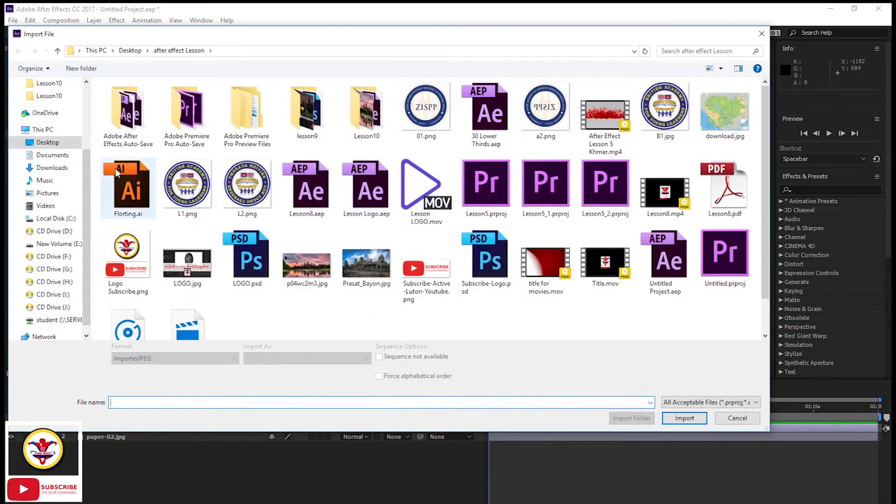
{"action": "scroll", "coordinate": [88, 211], "scroll_direction": "up", "scroll_amount": 3}
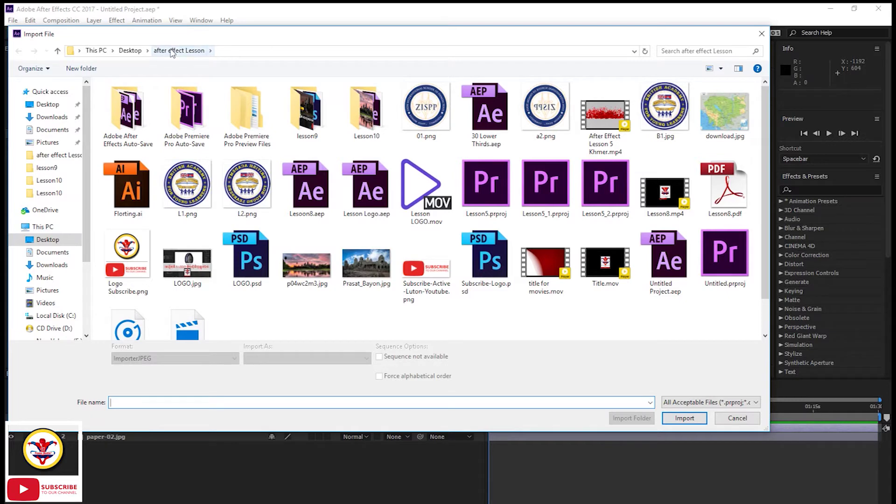
{"action": "left_click", "coordinate": [135, 51]}
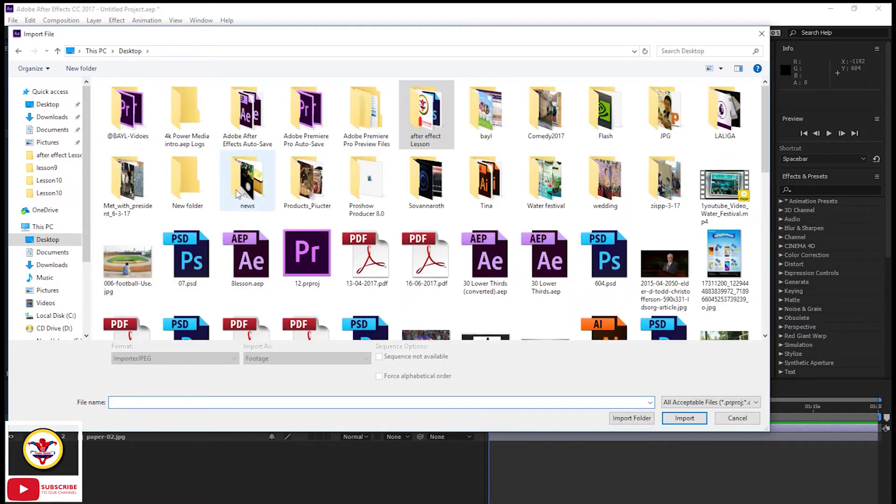
{"action": "double_click", "coordinate": [438, 206]}
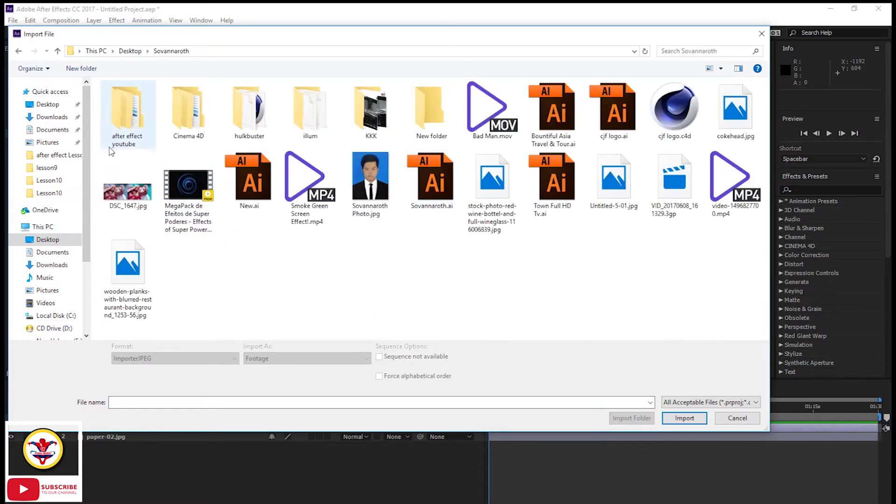
{"action": "double_click", "coordinate": [136, 117]}
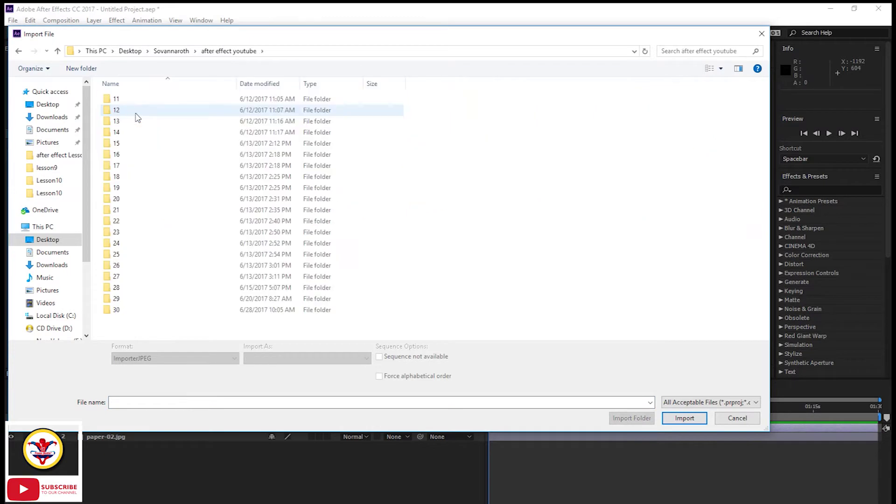
{"action": "double_click", "coordinate": [120, 309]}
{"action": "double_click", "coordinate": [127, 98]}
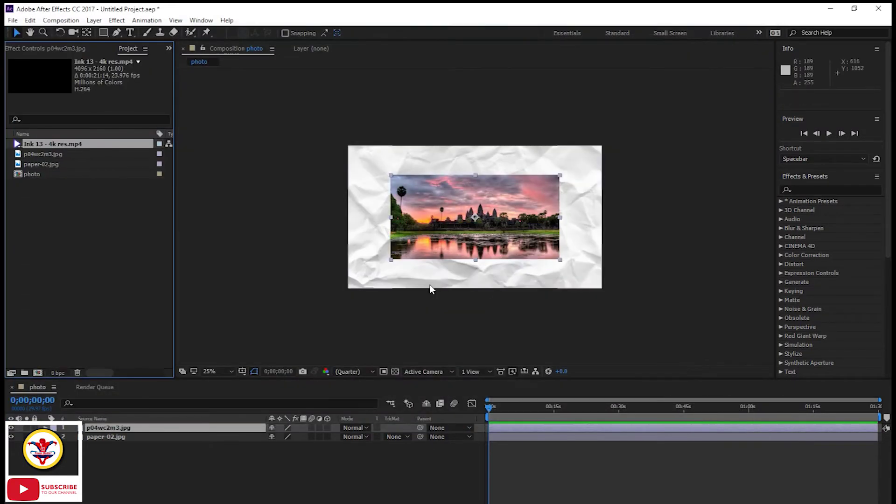
Step: Place the Ink 13 video between the p04wc2m3.jpg and paper layers and fit it to the composition
{"action": "mouse_move", "coordinate": [85, 146]}
{"action": "left_mouse_down"}
{"action": "mouse_move", "coordinate": [134, 441]}
{"action": "mouse_move", "coordinate": [140, 427]}
{"action": "mouse_move", "coordinate": [143, 437]}
{"action": "left_mouse_up"}
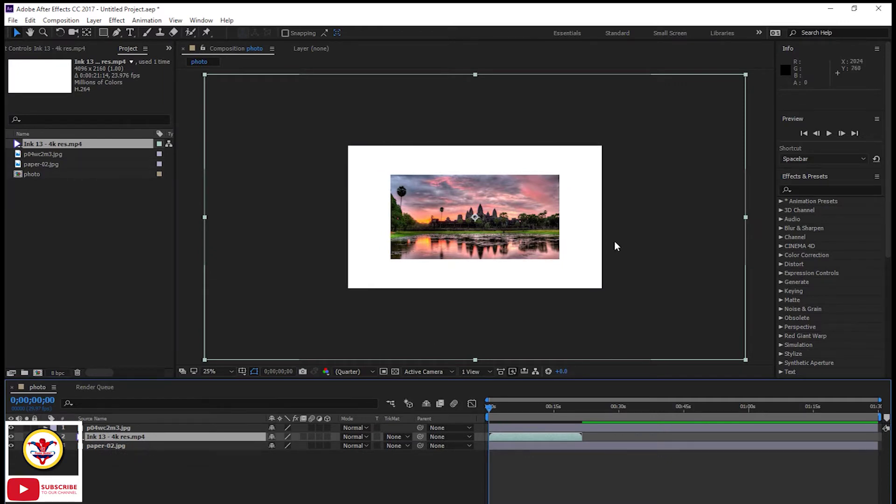
{"action": "right_click", "coordinate": [628, 178]}
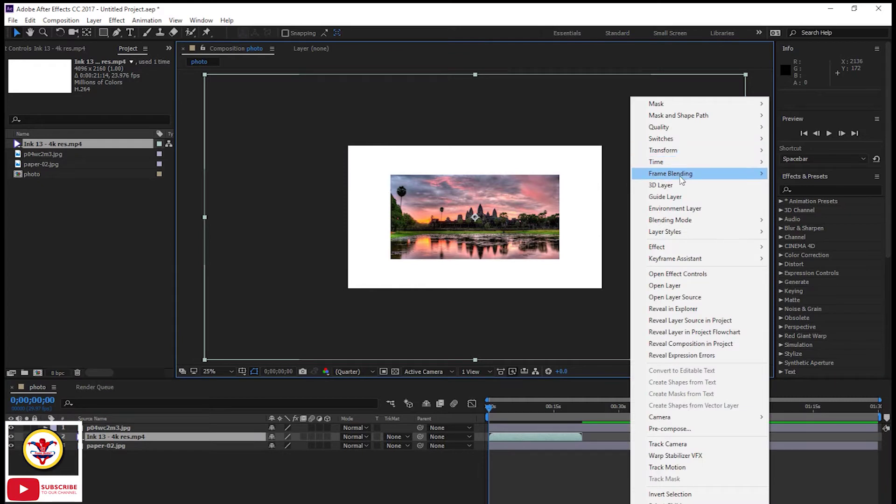
{"action": "mouse_move", "coordinate": [681, 156]}
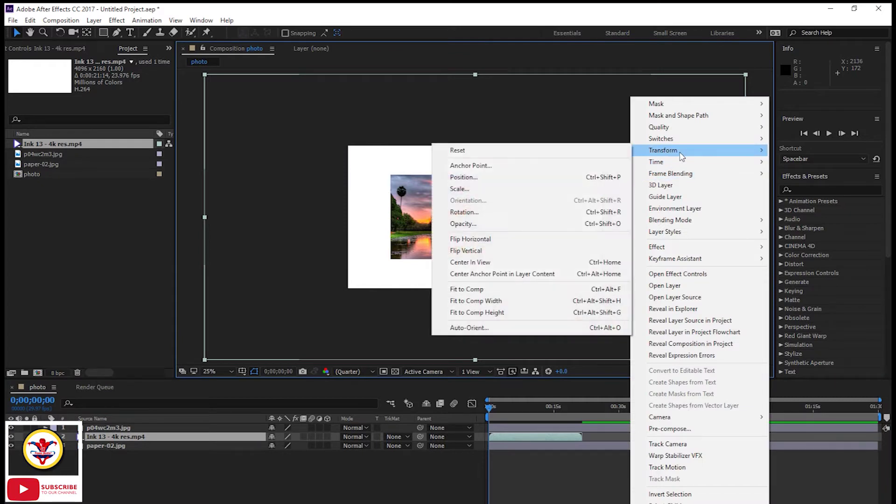
{"action": "left_click", "coordinate": [482, 290]}
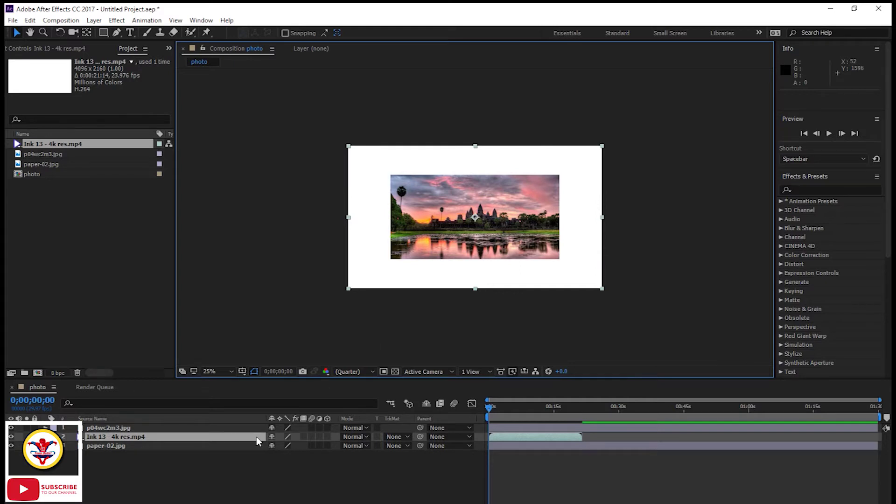
Step: Try a Luma Inverted Matte from p04wc2m3.jpg on the Ink 13 video layer
{"action": "left_click", "coordinate": [407, 438]}
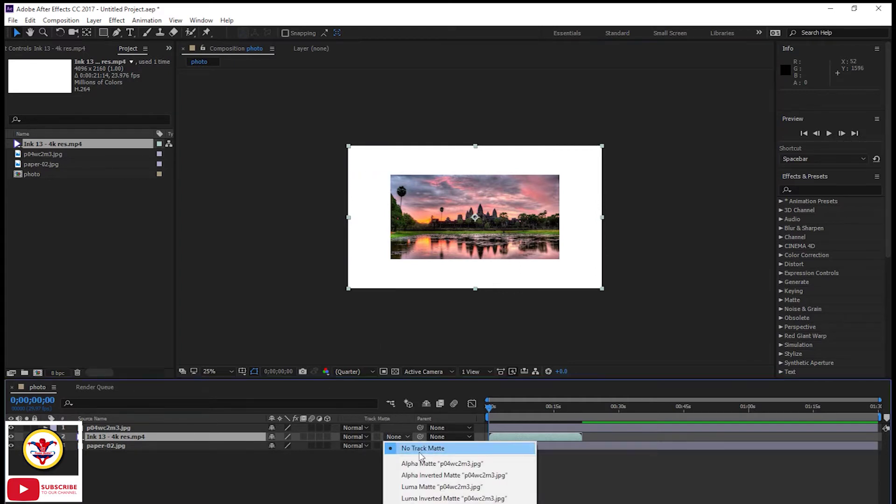
{"action": "left_click", "coordinate": [443, 498]}
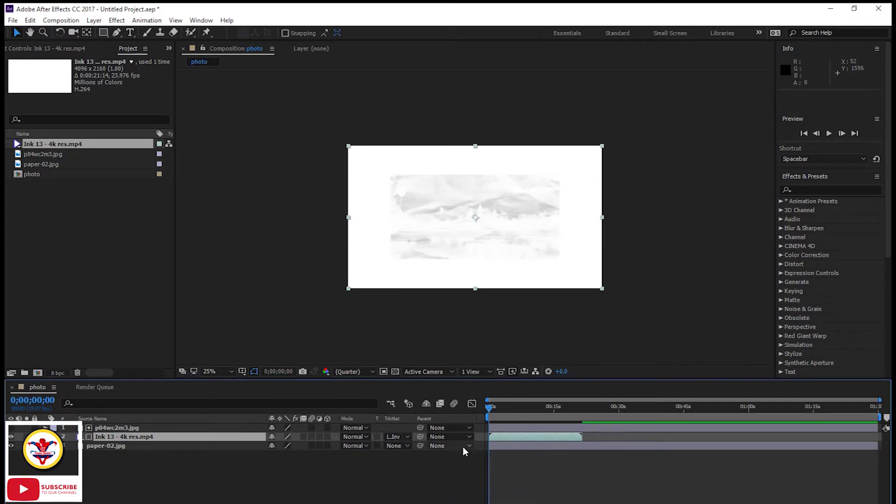
{"action": "left_click_drag", "start_coordinate": [489, 408], "coordinate": [516, 415]}
{"action": "key", "text": "ctrl+z"}
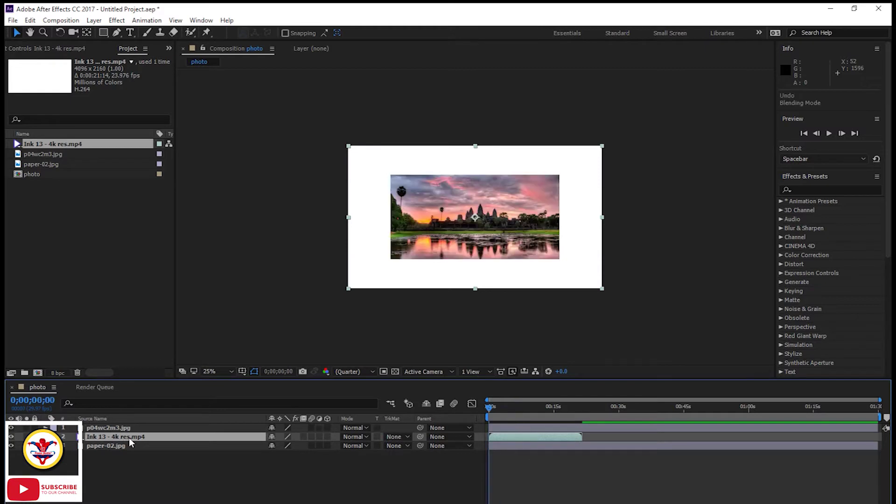
Step: Move p04wc2m3.jpg beneath the Ink 13 layer and set its track matte to Luma Inverted Matte "Ink 13 - 4k res.mp4"
{"action": "left_click_drag", "start_coordinate": [124, 428], "coordinate": [124, 445]}
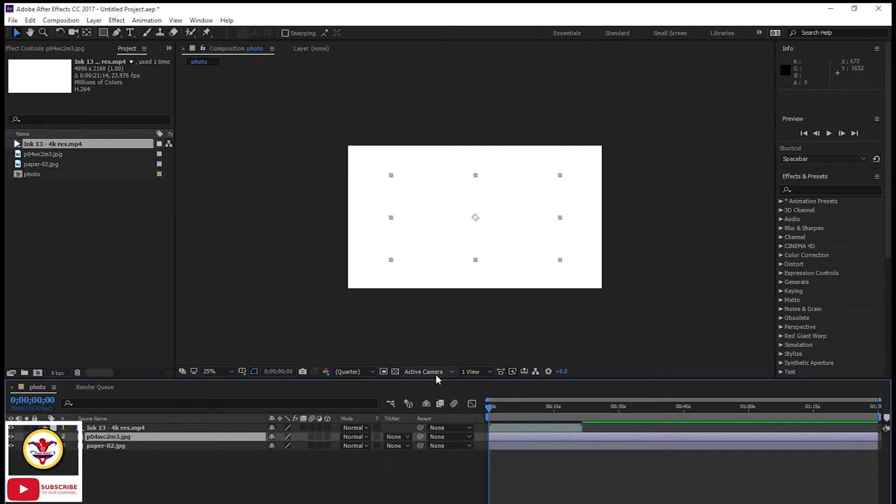
{"action": "left_click_drag", "start_coordinate": [437, 380], "coordinate": [441, 331]}
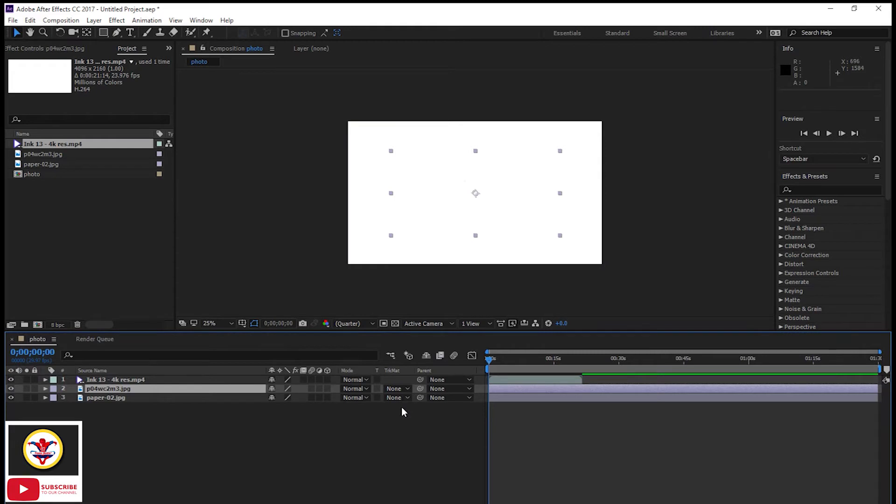
{"action": "left_click", "coordinate": [407, 388]}
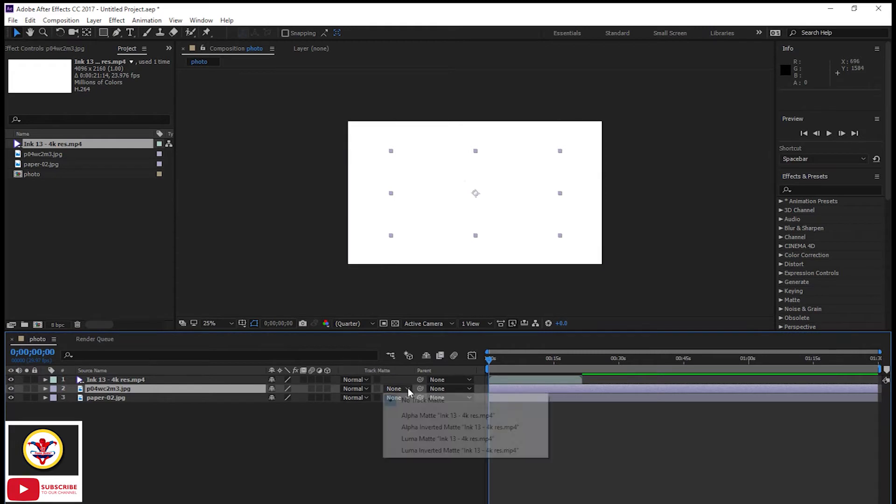
{"action": "left_click", "coordinate": [440, 451]}
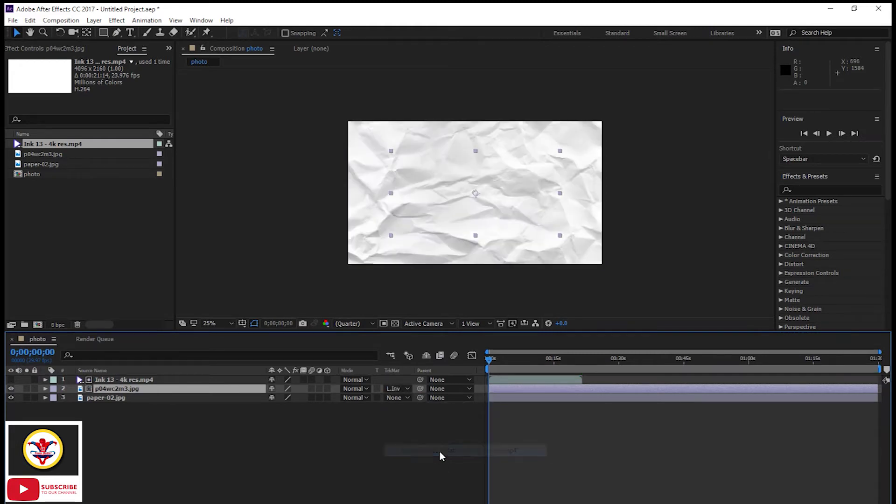
Step: Find the fully revealed picture before the watermark appears and trim the end of the Ink 13 layer to 0;00;11;14
{"action": "left_click_drag", "start_coordinate": [490, 360], "coordinate": [504, 363]}
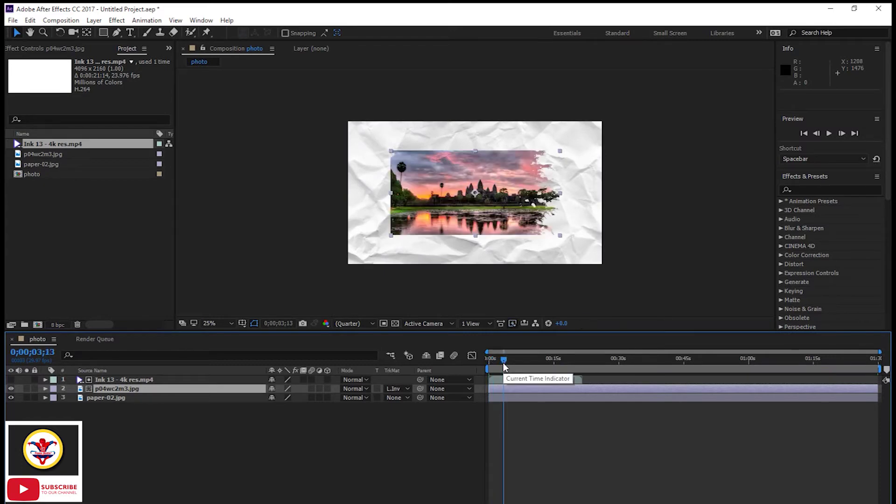
{"action": "left_click_drag", "start_coordinate": [503, 363], "coordinate": [527, 365]}
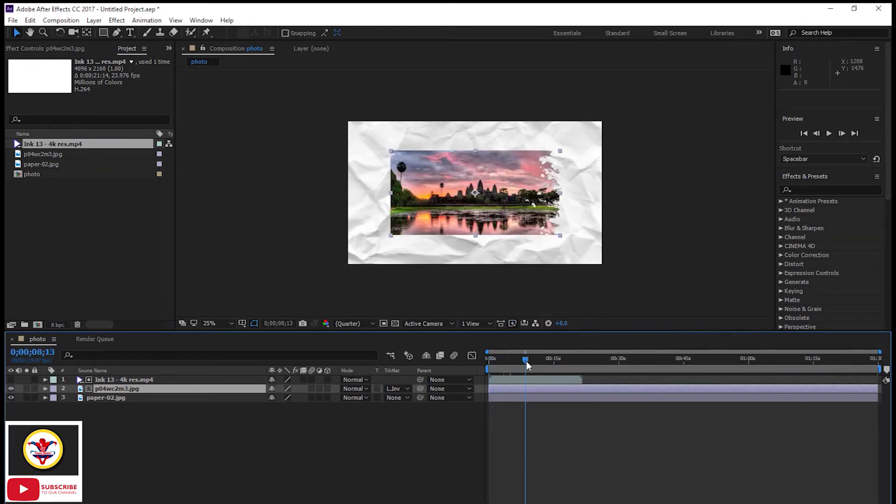
{"action": "mouse_move", "coordinate": [525, 362]}
{"action": "left_mouse_down"}
{"action": "mouse_move", "coordinate": [505, 363]}
{"action": "mouse_move", "coordinate": [548, 368]}
{"action": "left_mouse_up"}
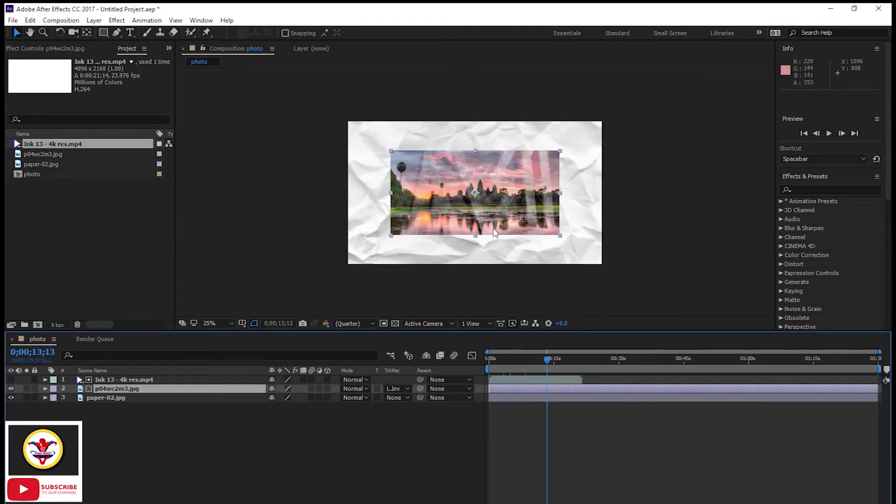
{"action": "left_click_drag", "start_coordinate": [544, 361], "coordinate": [539, 365]}
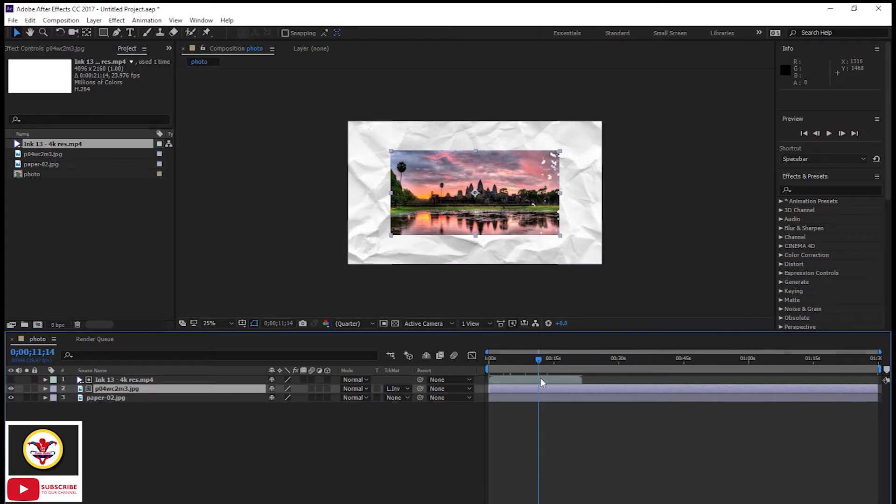
{"action": "left_click", "coordinate": [541, 379]}
{"action": "key", "text": "alt+bracketright"}
Step: Preview the ink reveal from the start of the composition
{"action": "left_click_drag", "start_coordinate": [538, 359], "coordinate": [477, 358]}
{"action": "left_click", "coordinate": [829, 134]}
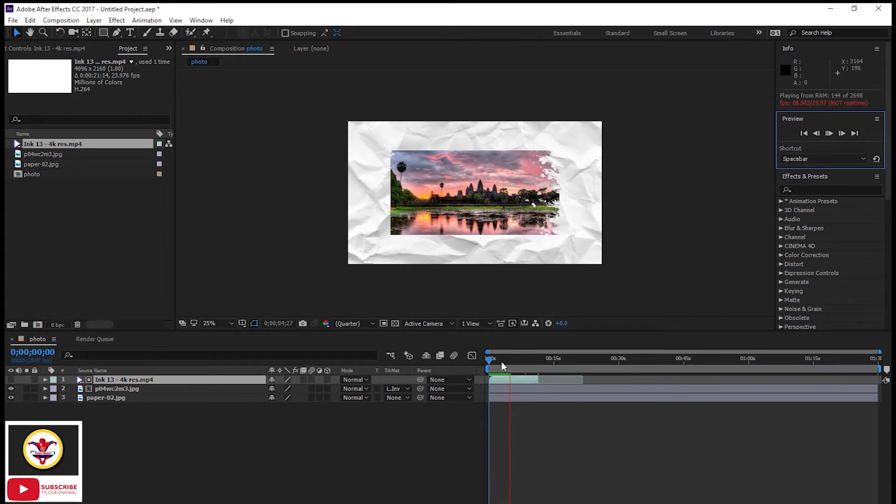
{"action": "left_click", "coordinate": [828, 133]}
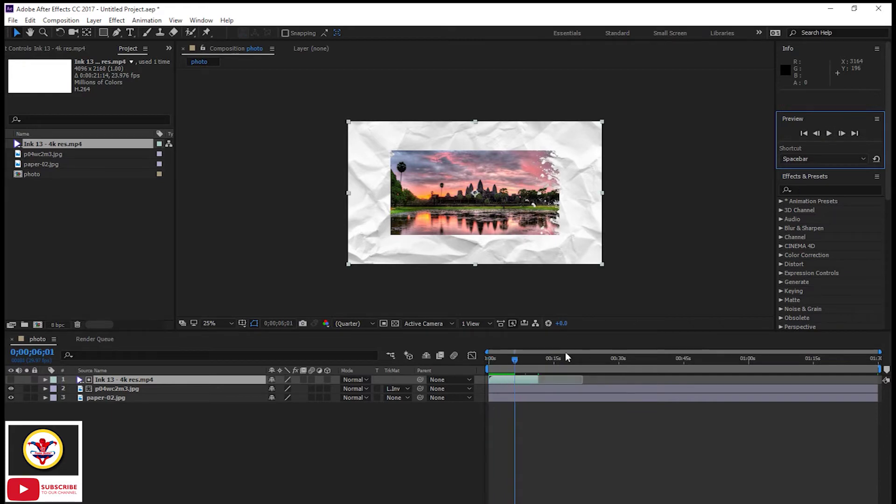
Step: At 0;00;06;21, with no layer selected, draw a thin white rectangle about 596 by 10 px across the temple base
{"action": "mouse_move", "coordinate": [509, 360]}
{"action": "left_mouse_down"}
{"action": "mouse_move", "coordinate": [476, 363]}
{"action": "mouse_move", "coordinate": [518, 365]}
{"action": "left_mouse_up"}
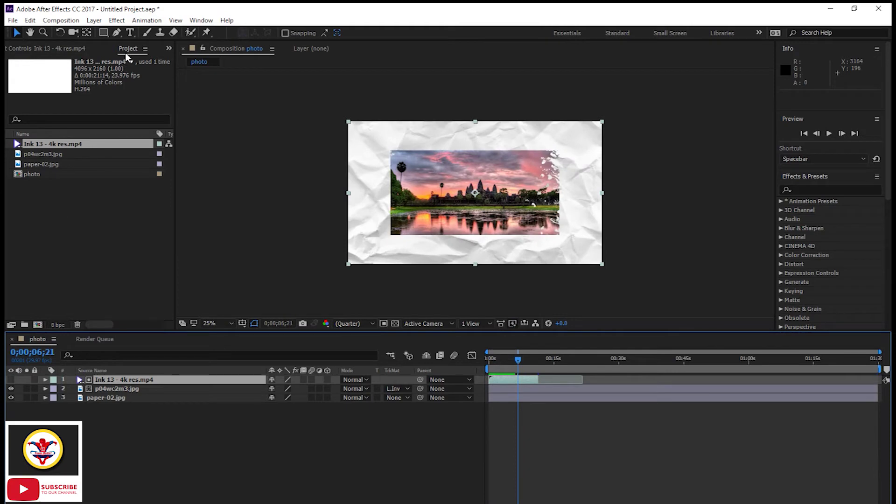
{"action": "left_click", "coordinate": [124, 225]}
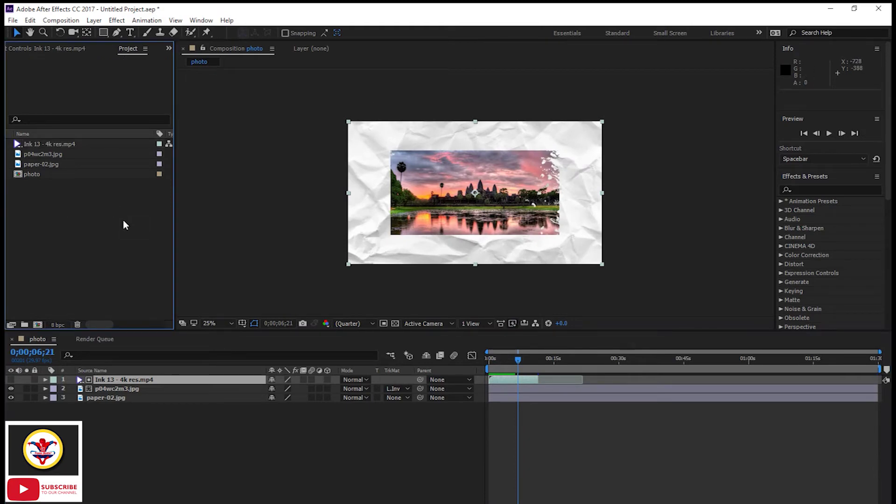
{"action": "left_click", "coordinate": [147, 430]}
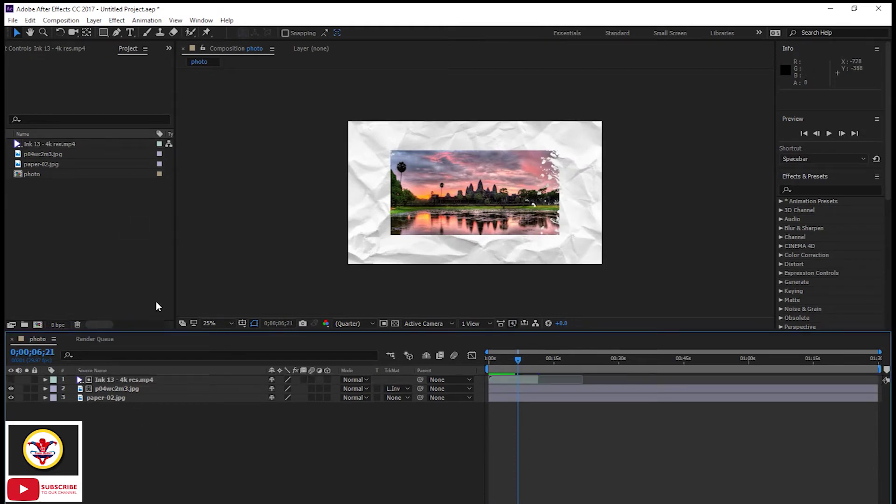
{"action": "left_click", "coordinate": [103, 33]}
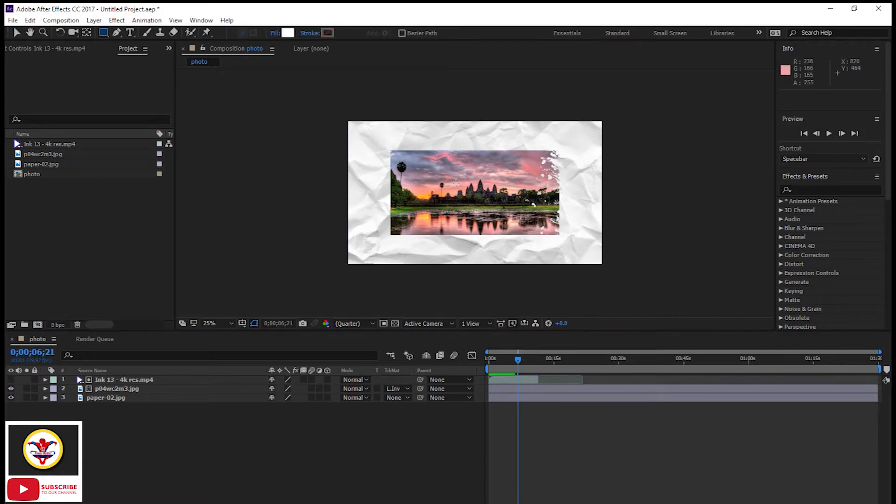
{"action": "key", "text": "."}
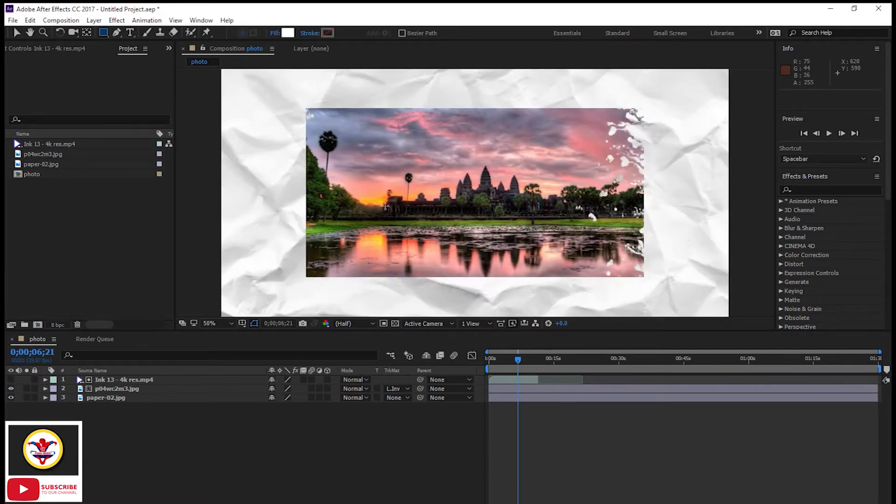
{"action": "mouse_move", "coordinate": [391, 201]}
{"action": "left_mouse_down"}
{"action": "mouse_move", "coordinate": [532, 213]}
{"action": "mouse_move", "coordinate": [550, 211]}
{"action": "mouse_move", "coordinate": [548, 203]}
{"action": "left_mouse_up"}
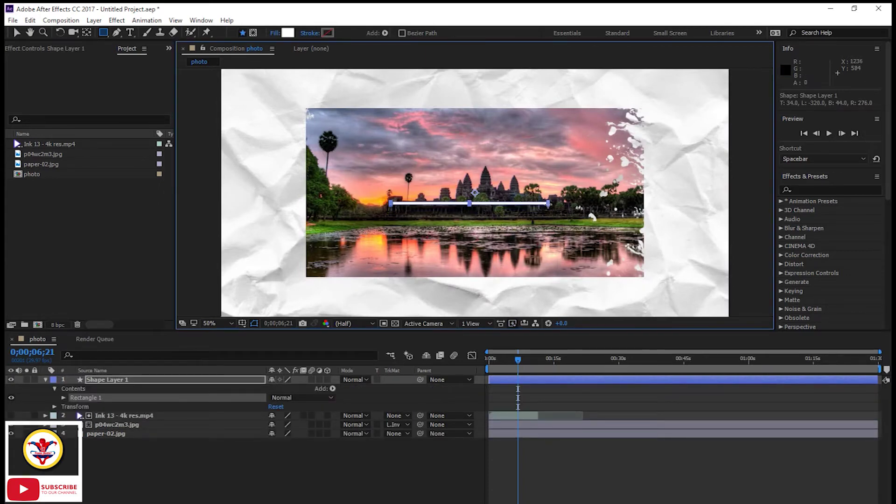
Step: Move the white rectangle's anchor point to its left end with the Pan Behind tool
{"action": "left_click", "coordinate": [87, 32]}
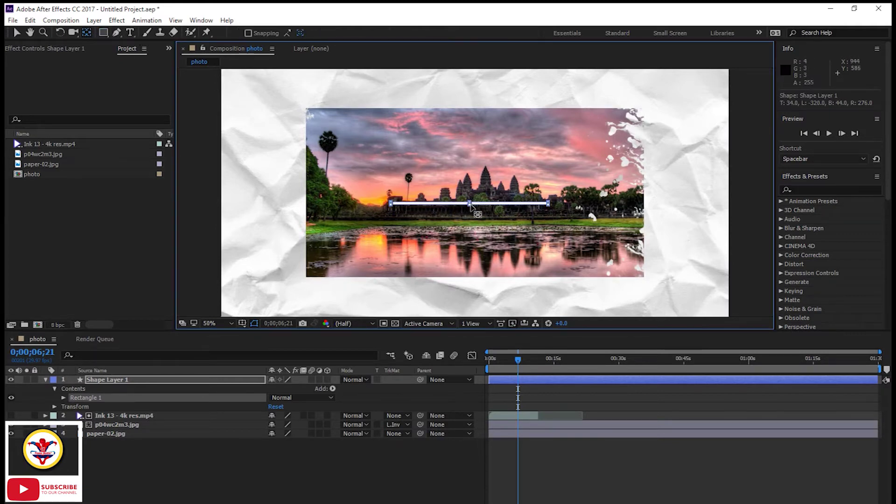
{"action": "scroll", "coordinate": [470, 204], "scroll_direction": "up", "scroll_amount": 2}
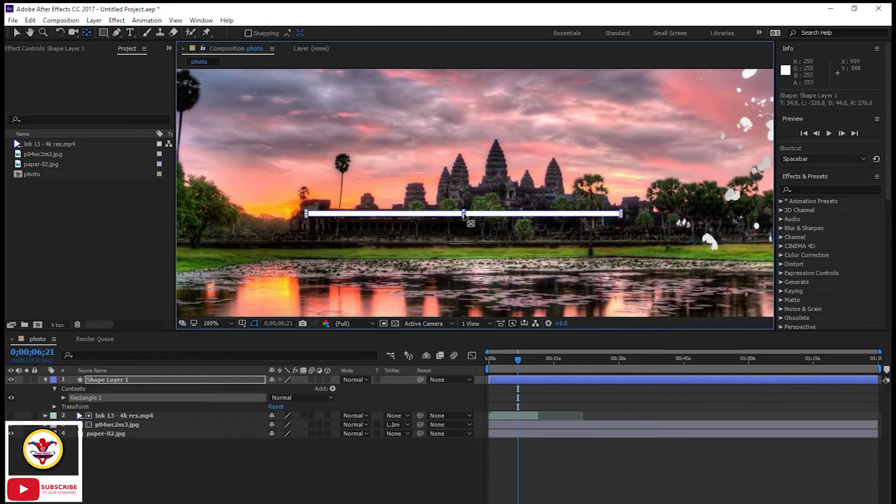
{"action": "left_click_drag", "start_coordinate": [471, 214], "coordinate": [311, 215]}
Step: Add Trim Paths to Rectangle 1 on the shape layer and expand its properties
{"action": "left_click", "coordinate": [333, 388]}
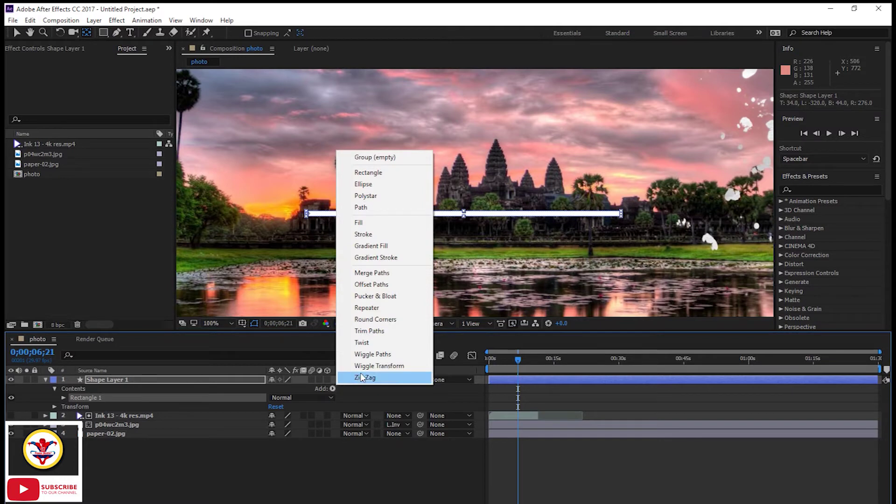
{"action": "left_click", "coordinate": [370, 331]}
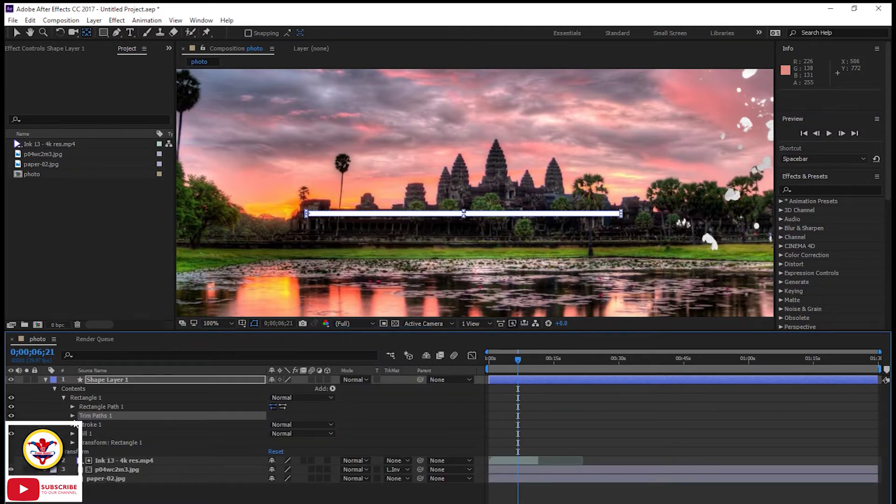
{"action": "left_click", "coordinate": [72, 415]}
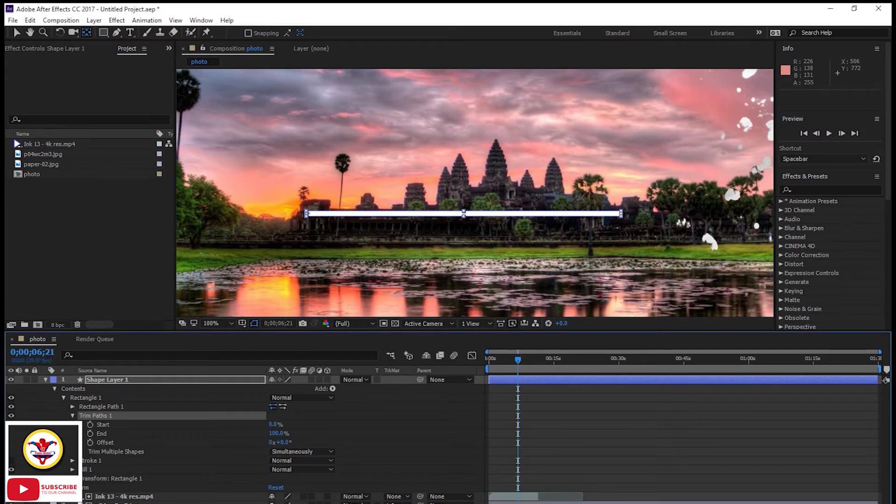
Step: Set the Scale of Rectangle 1's transform to 0% and start keyframing it at 0;00;06;21
{"action": "left_click", "coordinate": [72, 479]}
{"action": "scroll", "coordinate": [72, 478], "scroll_direction": "down", "scroll_amount": 1}
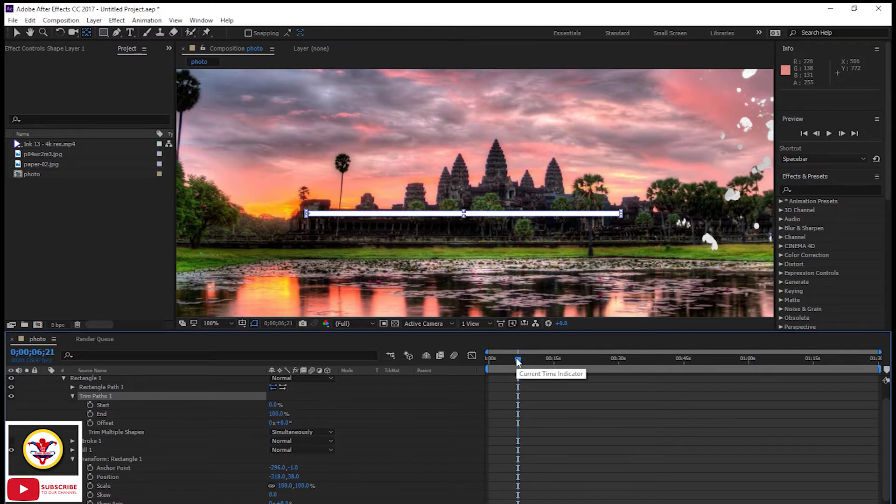
{"action": "left_click", "coordinate": [285, 485]}
{"action": "type", "text": "0"}
{"action": "key", "text": "Return"}
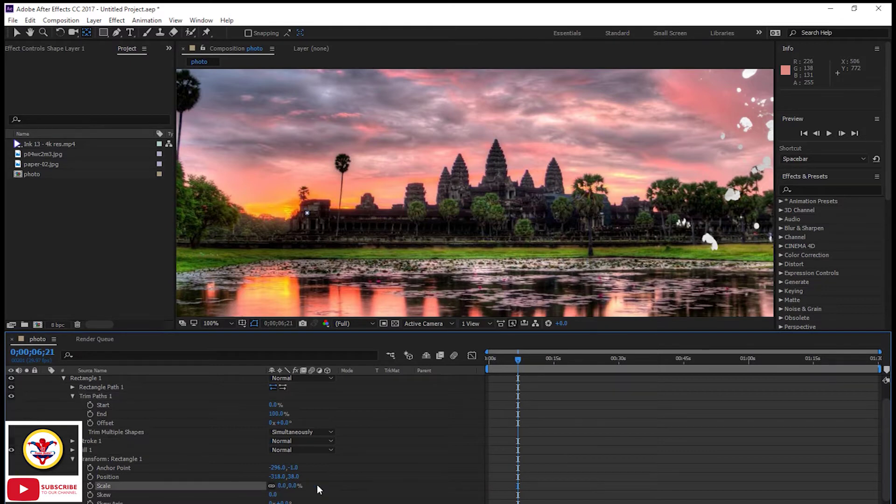
{"action": "left_click", "coordinate": [90, 485]}
Step: Add a Scale keyframe of 100% for Rectangle 1 at 0;00;09;01
{"action": "left_click_drag", "start_coordinate": [519, 360], "coordinate": [618, 378]}
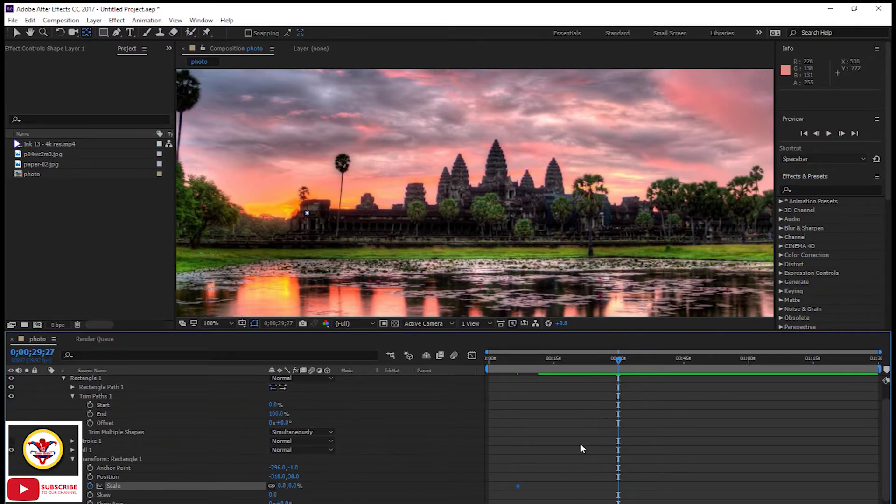
{"action": "left_click_drag", "start_coordinate": [619, 360], "coordinate": [528, 371]}
{"action": "left_click", "coordinate": [280, 486]}
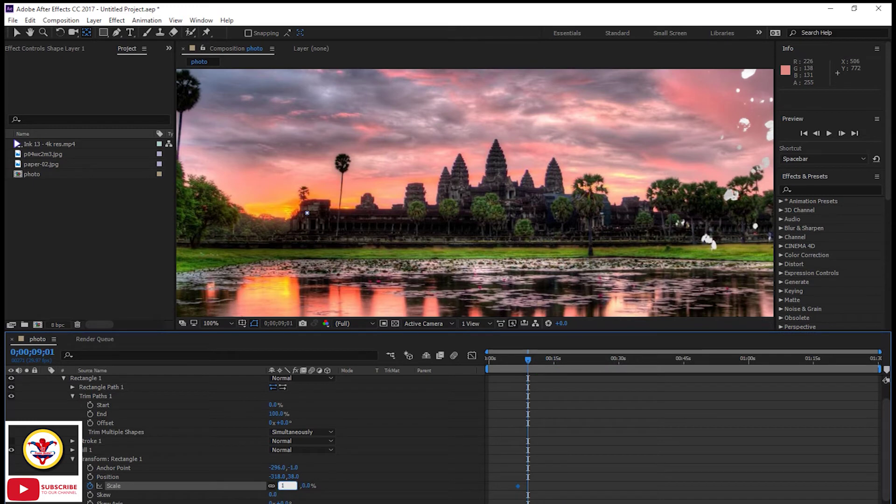
{"action": "type", "text": "100"}
{"action": "key", "text": "Return"}
Step: Ease both Scale keyframes and reshape their speed curve in the graph editor into a steep peak midway between them
{"action": "left_click_drag", "start_coordinate": [554, 473], "coordinate": [510, 499]}
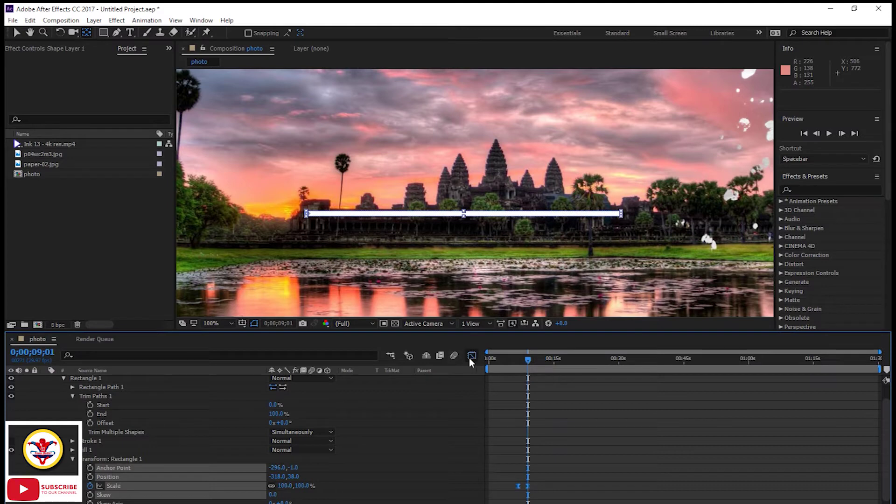
{"action": "left_click", "coordinate": [469, 357]}
{"action": "left_click", "coordinate": [527, 501]}
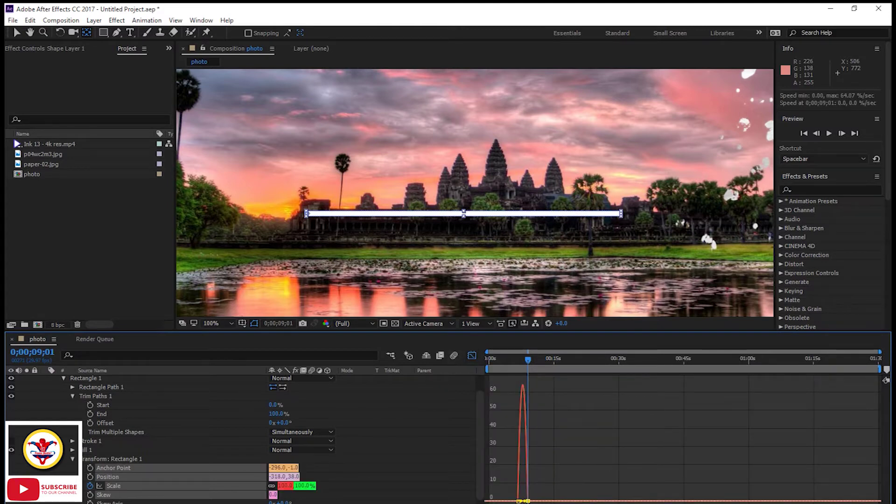
{"action": "left_click_drag", "start_coordinate": [880, 351], "coordinate": [592, 351]}
{"action": "left_click", "coordinate": [639, 501]}
{"action": "left_click_drag", "start_coordinate": [633, 501], "coordinate": [613, 501]}
{"action": "mouse_move", "coordinate": [638, 359]}
{"action": "left_mouse_down"}
{"action": "mouse_move", "coordinate": [585, 376]}
{"action": "mouse_move", "coordinate": [645, 375]}
{"action": "mouse_move", "coordinate": [592, 377]}
{"action": "mouse_move", "coordinate": [633, 377]}
{"action": "left_mouse_up"}
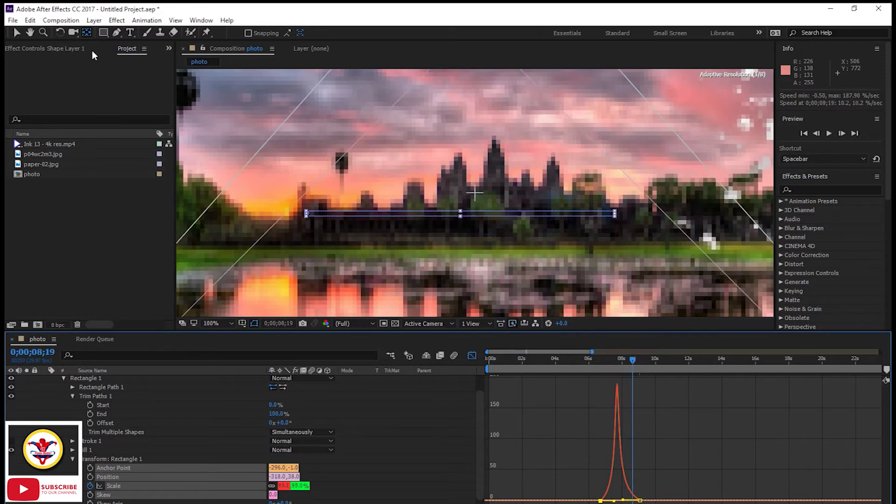
Step: Move the anchor point of p04wc2m3.jpg to the white line's left end, return to 0;00;00;00 and close the graph editor
{"action": "left_click", "coordinate": [326, 145]}
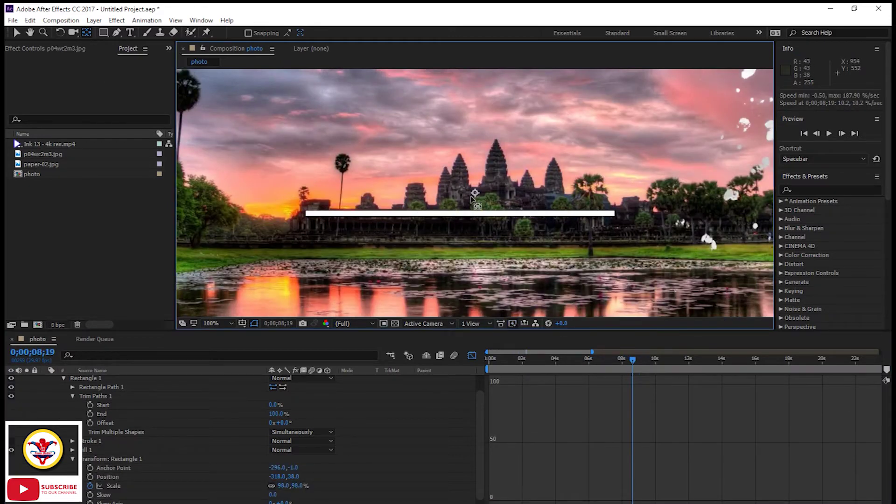
{"action": "left_click_drag", "start_coordinate": [475, 192], "coordinate": [306, 214]}
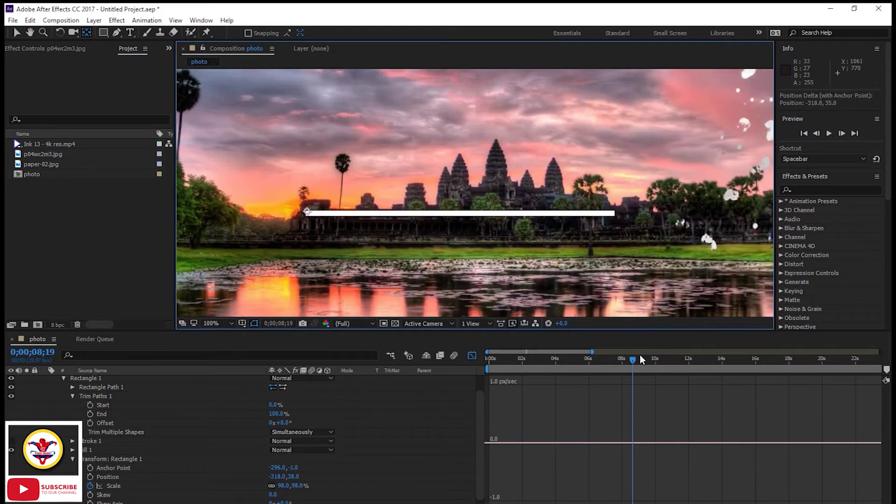
{"action": "left_click_drag", "start_coordinate": [634, 357], "coordinate": [458, 371]}
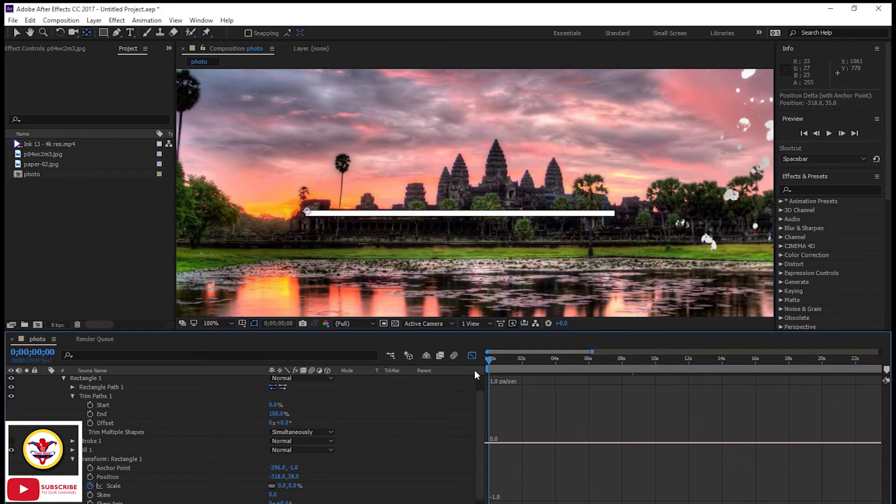
{"action": "left_click", "coordinate": [471, 356]}
Step: Move the current time to 0;00;06;18, fit more of the composition in view, and collapse and select Shape Layer 1
{"action": "left_click_drag", "start_coordinate": [493, 361], "coordinate": [598, 392]}
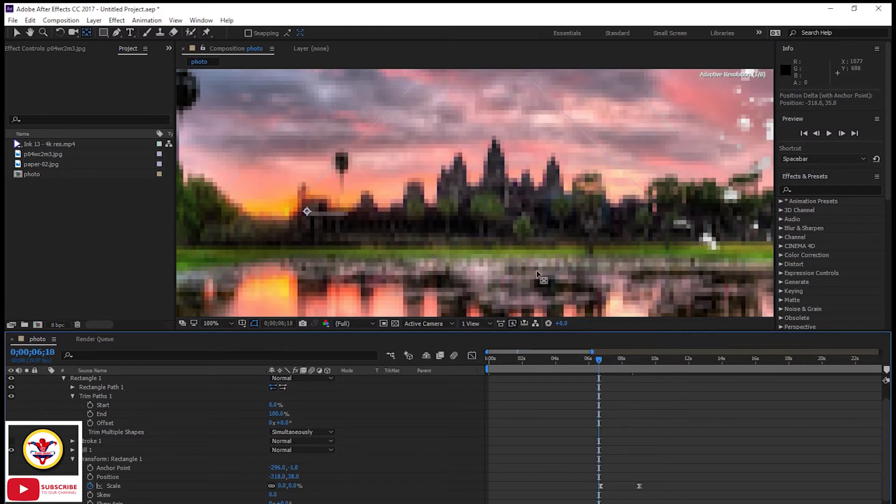
{"action": "scroll", "coordinate": [536, 275], "scroll_direction": "down", "scroll_amount": 2}
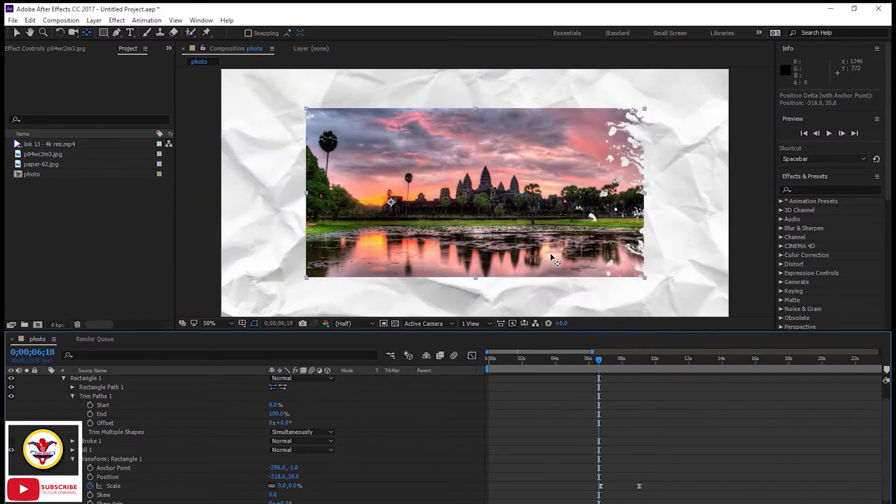
{"action": "scroll", "coordinate": [91, 409], "scroll_direction": "up", "scroll_amount": 1}
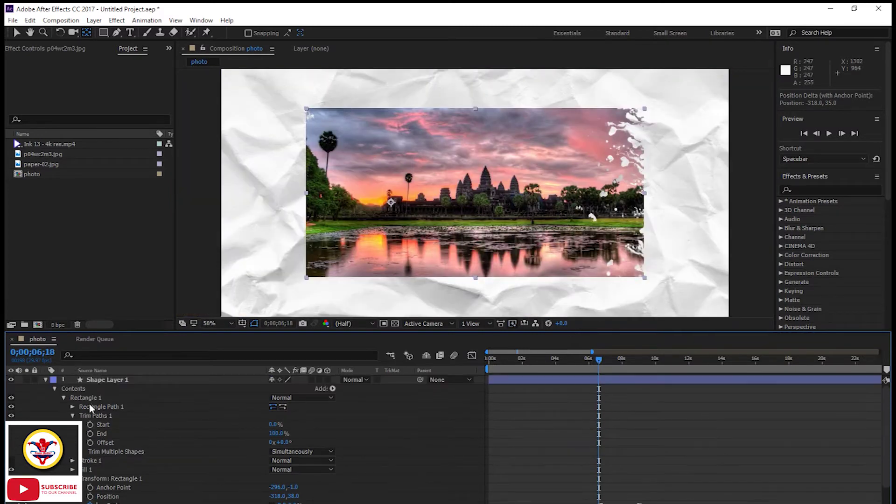
{"action": "left_click", "coordinate": [45, 380]}
{"action": "left_click", "coordinate": [119, 380]}
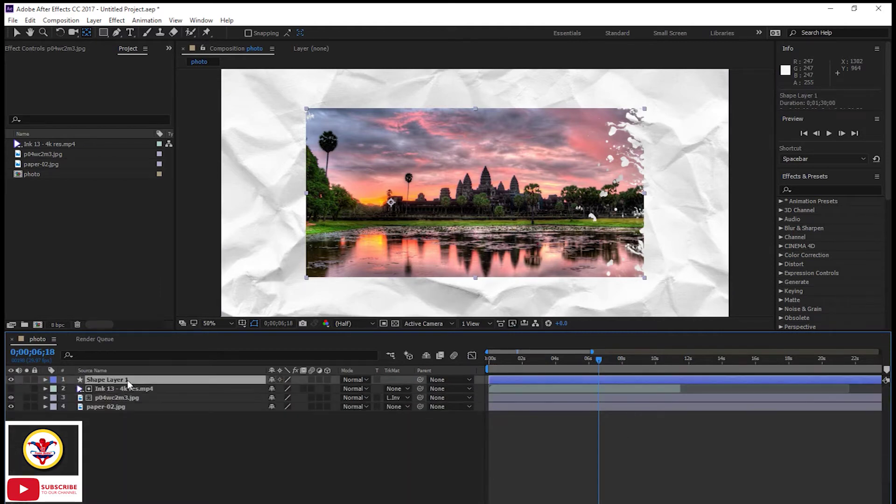
Step: Review the white line's growth up to 0;00;11;15, dismiss the notification and return to 0;00;05;14
{"action": "mouse_move", "coordinate": [599, 359]}
{"action": "left_mouse_down"}
{"action": "mouse_move", "coordinate": [488, 371]}
{"action": "mouse_move", "coordinate": [567, 379]}
{"action": "mouse_move", "coordinate": [594, 362]}
{"action": "left_mouse_up"}
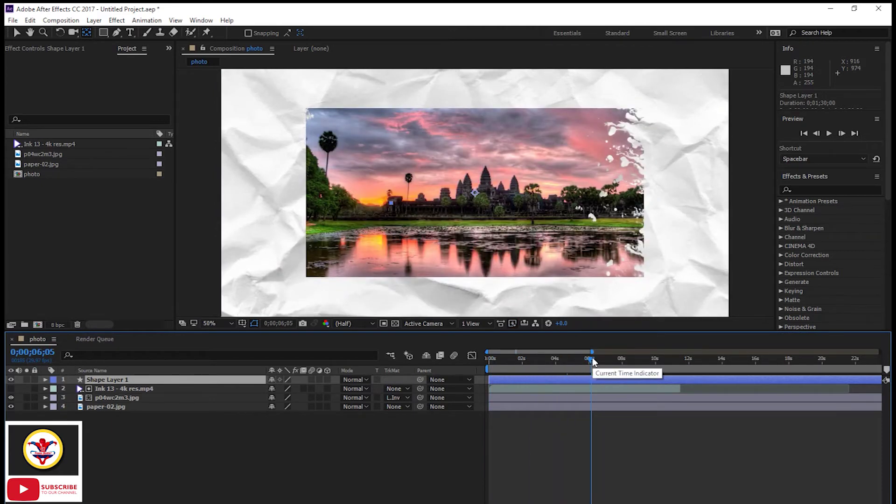
{"action": "left_click_drag", "start_coordinate": [594, 362], "coordinate": [681, 376]}
{"action": "left_click", "coordinate": [659, 421]}
{"action": "left_click", "coordinate": [877, 494]}
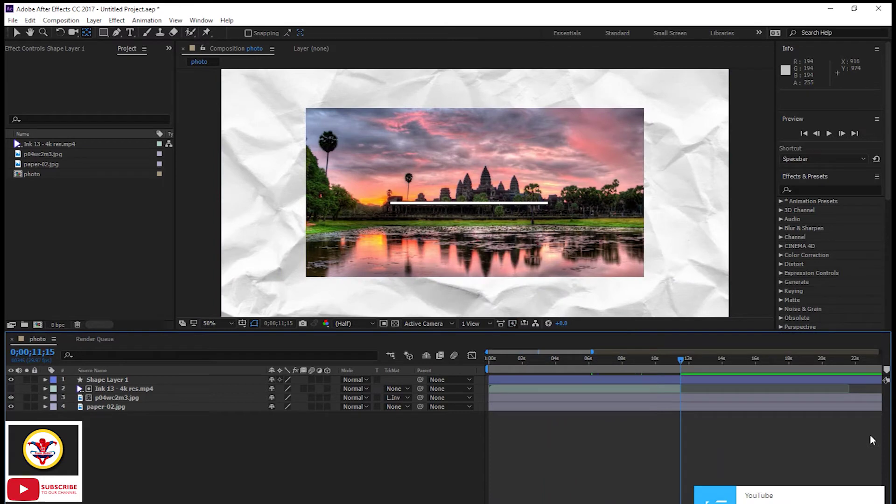
{"action": "left_click", "coordinate": [877, 486]}
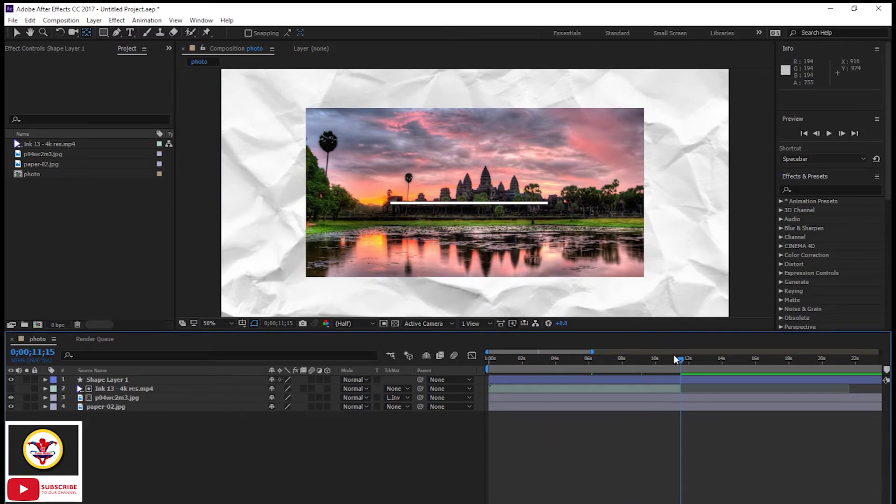
{"action": "left_click_drag", "start_coordinate": [680, 362], "coordinate": [578, 363]}
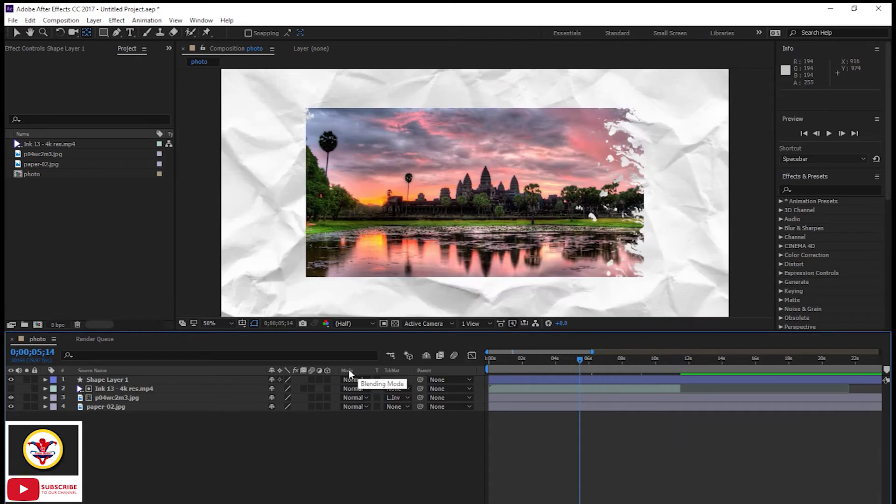
Step: Expand Shape Layer 1, move the current time to 0;00;08;12 and hide the mask and shape paths in the composition view
{"action": "left_click", "coordinate": [46, 380]}
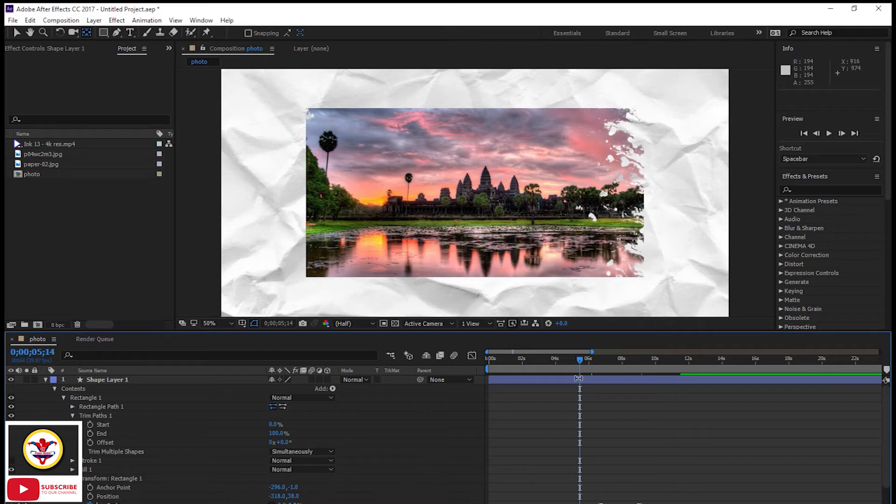
{"action": "left_click_drag", "start_coordinate": [578, 359], "coordinate": [629, 371]}
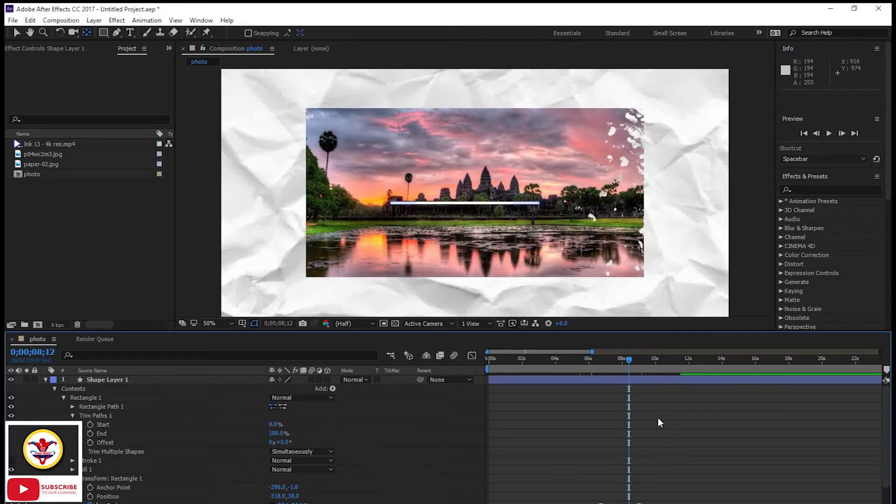
{"action": "left_click", "coordinate": [255, 324]}
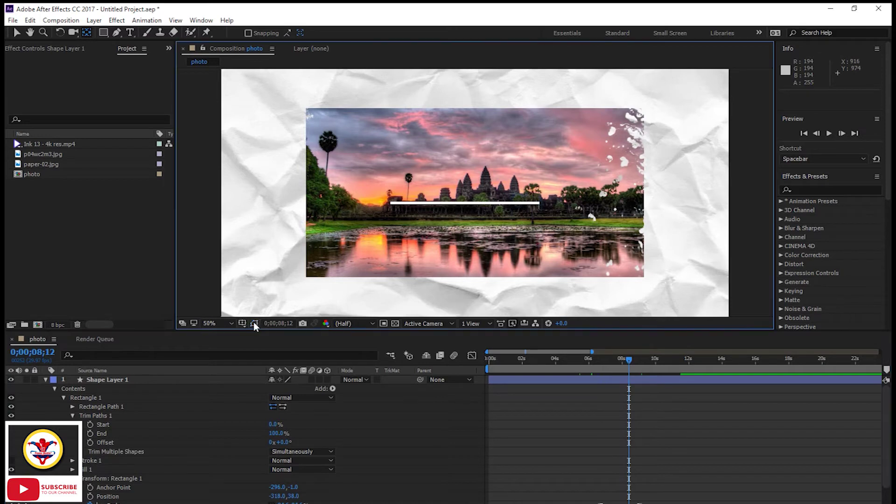
Step: Move the white line's ending Scale keyframe to 0;00;07;11, set the current time to 0;00;07;21 and collapse and deselect Shape Layer 1
{"action": "mouse_move", "coordinate": [625, 360]}
{"action": "left_mouse_down"}
{"action": "mouse_move", "coordinate": [602, 364]}
{"action": "mouse_move", "coordinate": [615, 364]}
{"action": "left_mouse_up"}
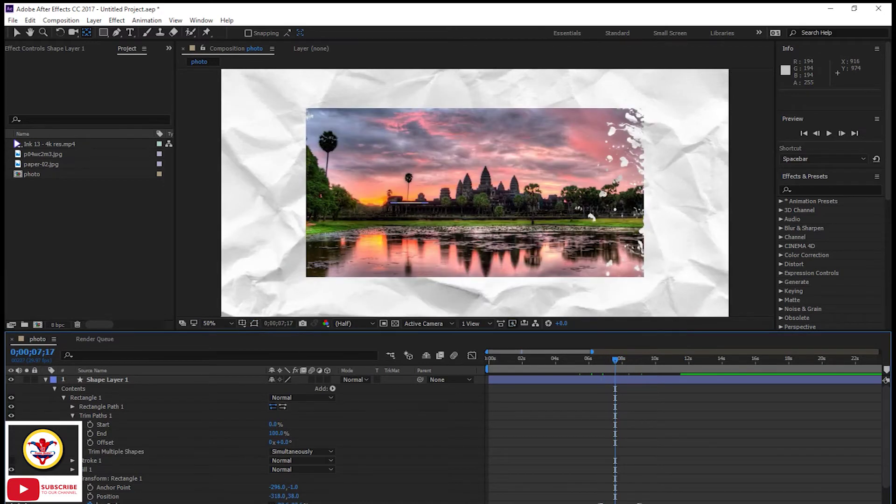
{"action": "left_click", "coordinate": [617, 379]}
{"action": "mouse_move", "coordinate": [615, 360]}
{"action": "left_mouse_down"}
{"action": "mouse_move", "coordinate": [584, 365]}
{"action": "mouse_move", "coordinate": [618, 366]}
{"action": "left_mouse_up"}
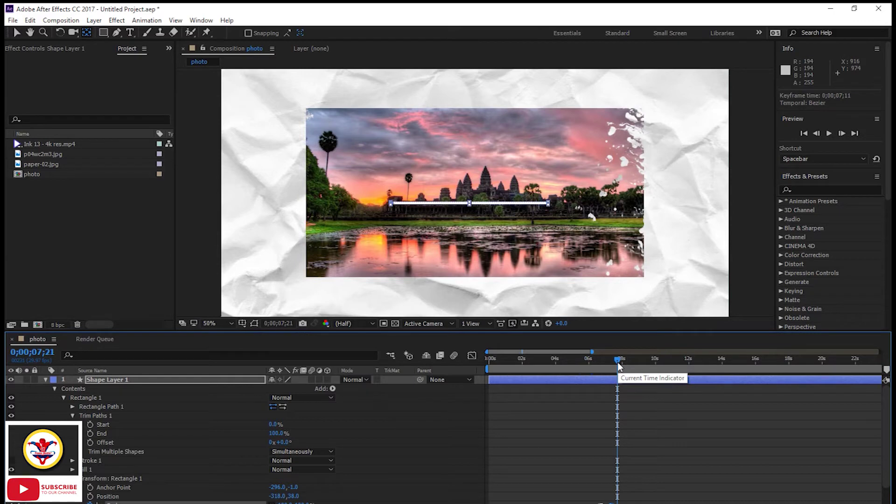
{"action": "left_click", "coordinate": [44, 379]}
{"action": "left_click", "coordinate": [117, 442]}
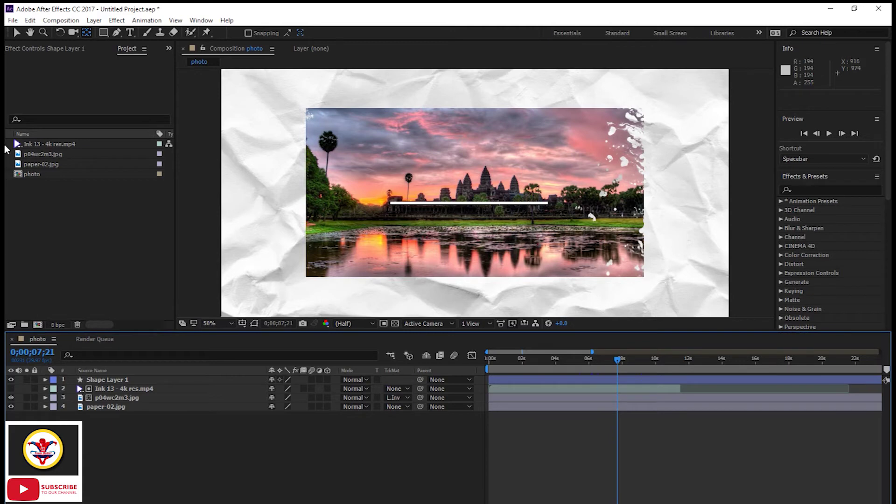
Step: Add a text layer reading CAMBODIA above the white line on the temple picture
{"action": "left_click", "coordinate": [130, 34]}
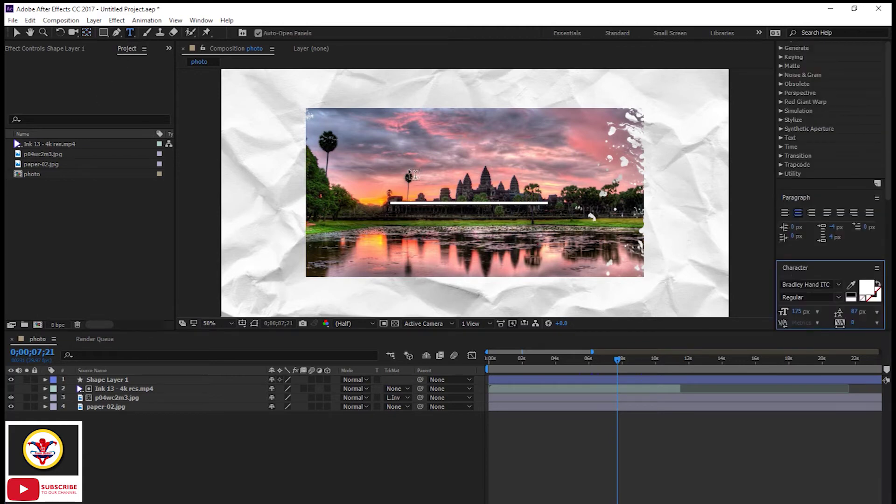
{"action": "left_click", "coordinate": [395, 176]}
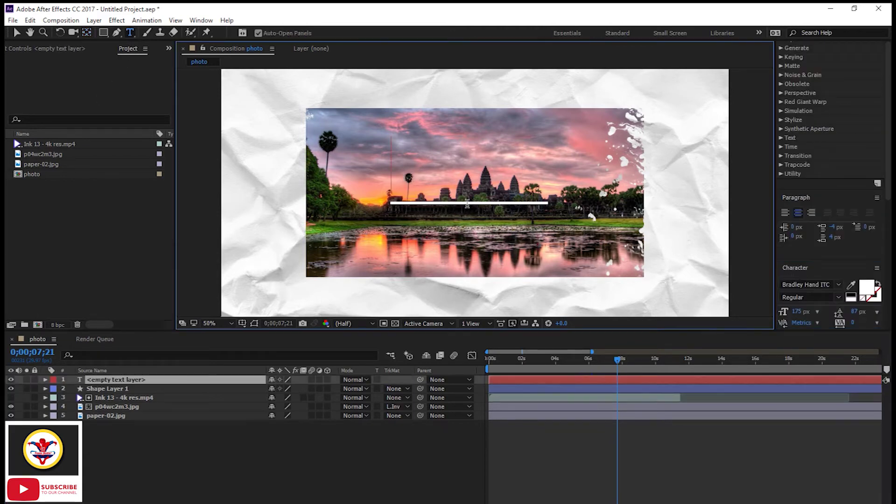
{"action": "type", "text": "Camb"}
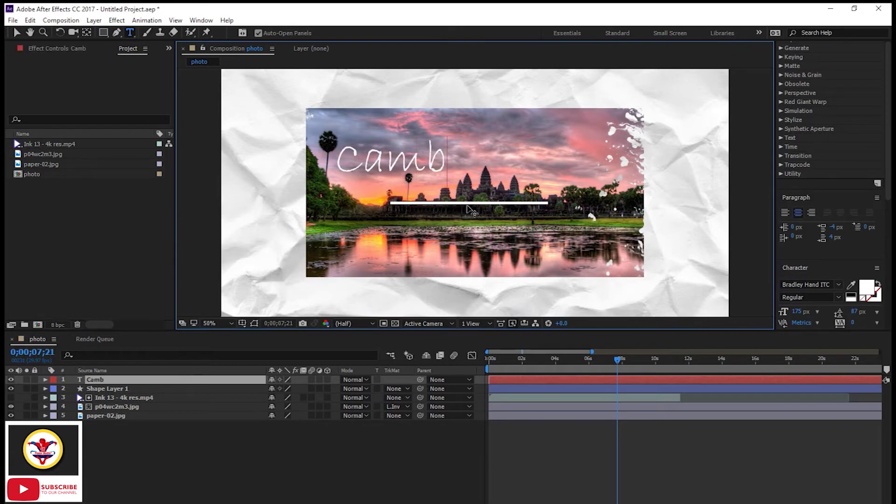
{"action": "key", "text": "BackSpace"}
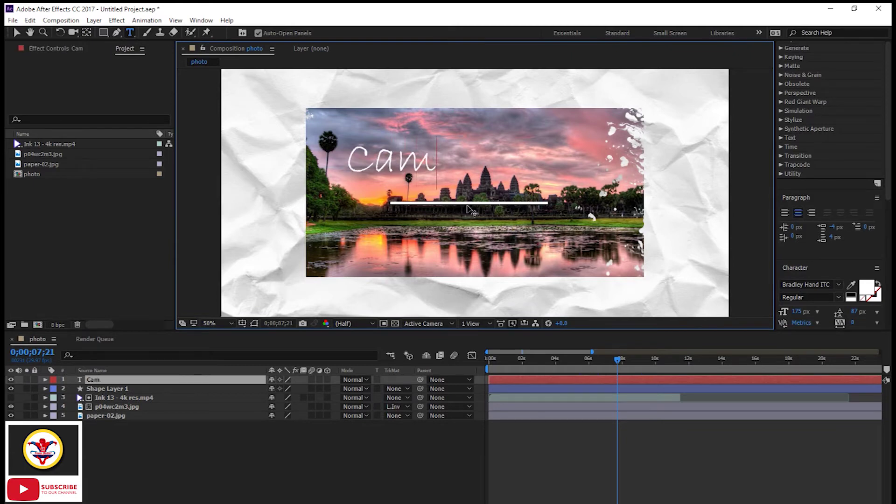
{"action": "key", "text": "ctrl+a"}
{"action": "type", "text": "CAM"}
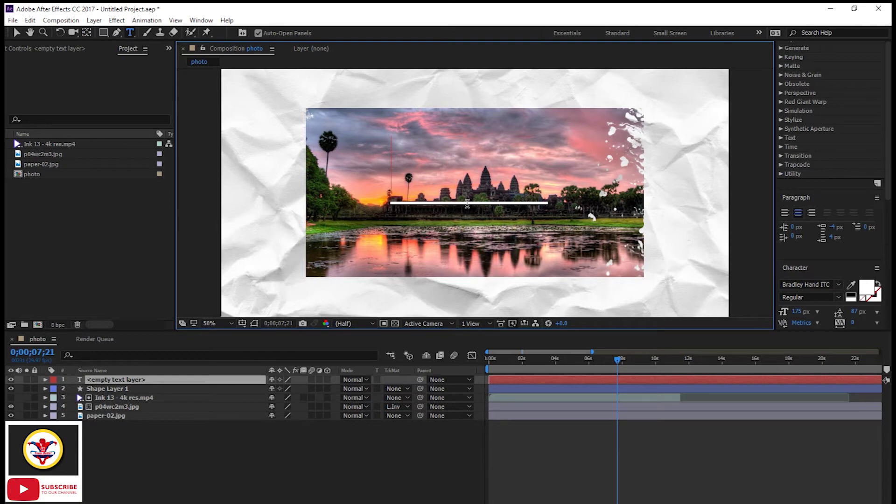
{"action": "type", "text": "BODIA"}
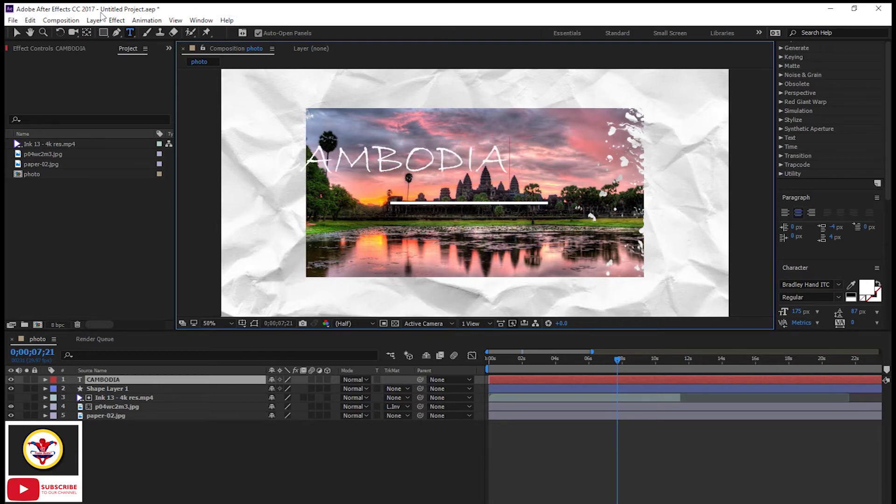
Step: Reduce the CAMBODIA text to 120 px and position it directly on the white line, matching the line's width
{"action": "left_click", "coordinate": [17, 32]}
{"action": "left_click_drag", "start_coordinate": [417, 170], "coordinate": [503, 204]}
{"action": "key", "text": "Caps_Lock"}
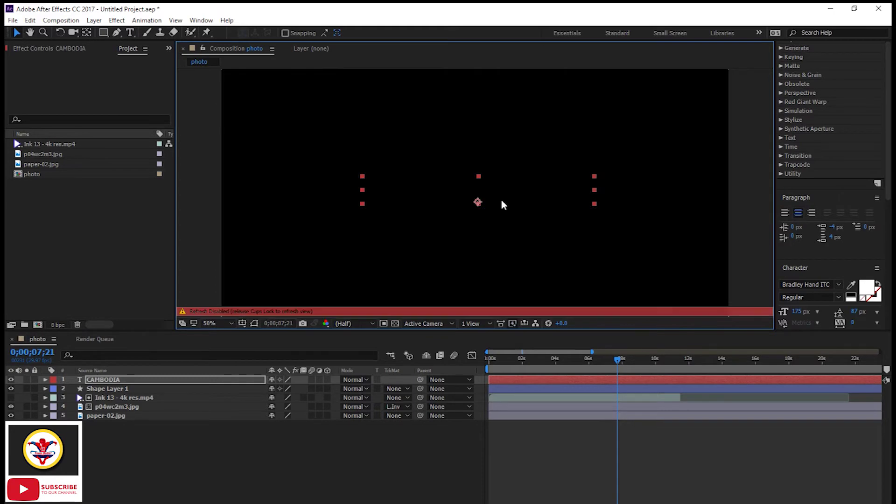
{"action": "key", "text": "Caps_Lock"}
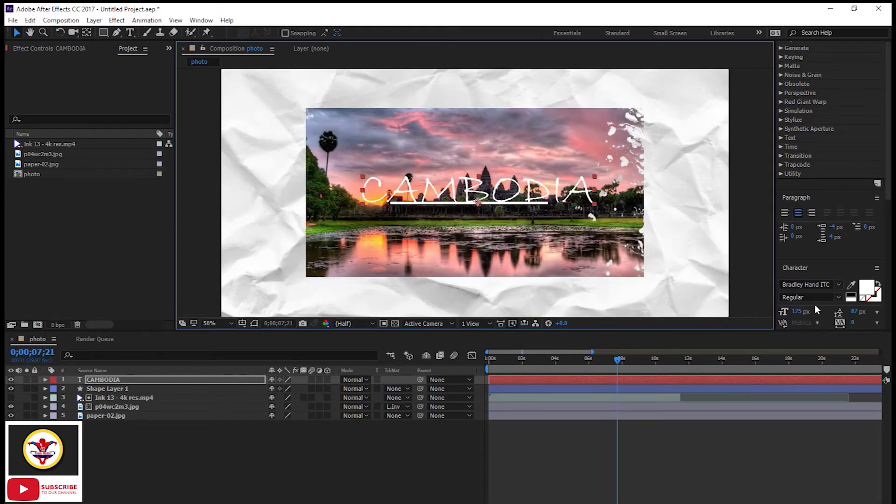
{"action": "left_click_drag", "start_coordinate": [802, 314], "coordinate": [770, 311]}
{"action": "left_click_drag", "start_coordinate": [530, 200], "coordinate": [522, 194]}
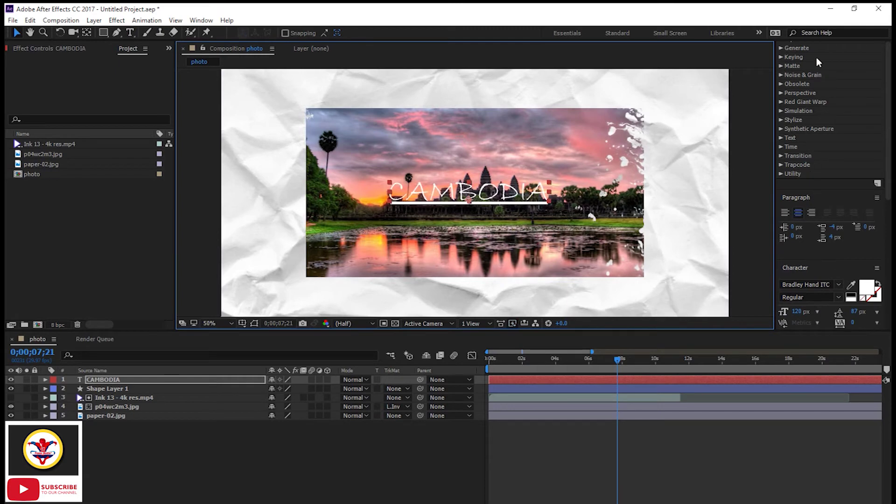
Step: Search the effects and presets for "dro" and apply Drop In By Character to the CAMBODIA text
{"action": "scroll", "coordinate": [822, 80], "scroll_direction": "up", "scroll_amount": 5}
{"action": "left_click", "coordinate": [808, 190]}
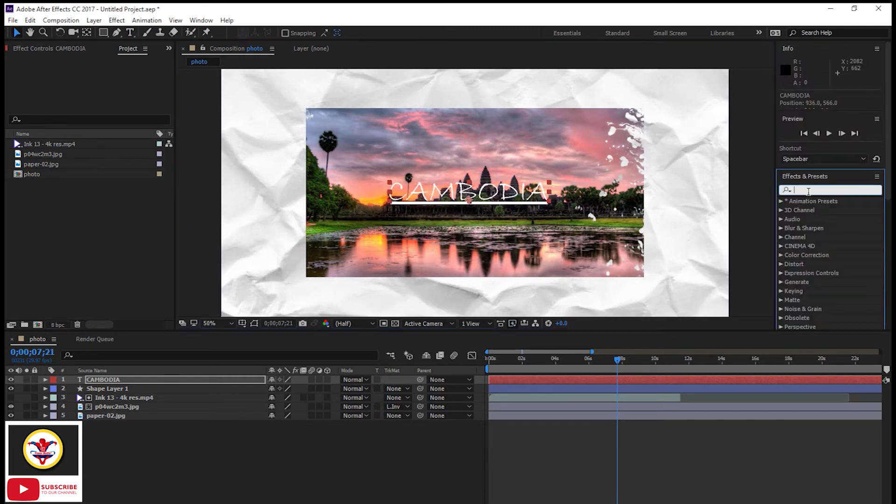
{"action": "type", "text": "dro"}
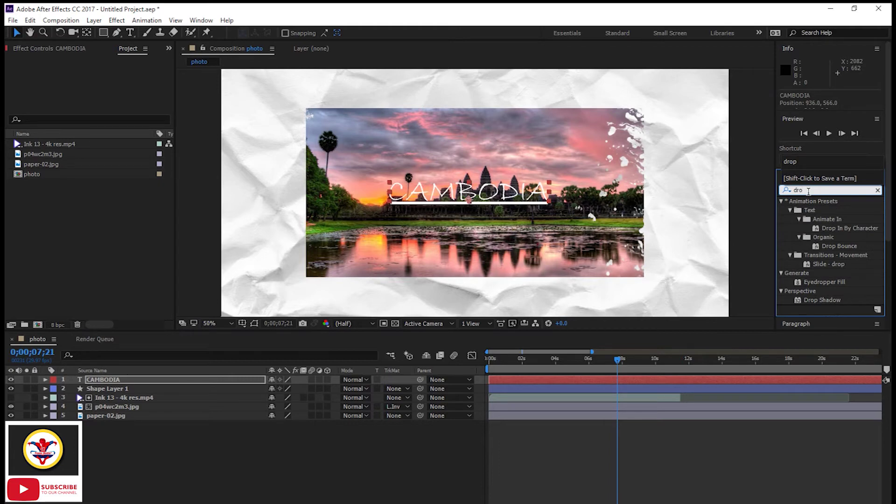
{"action": "left_click", "coordinate": [842, 228]}
{"action": "left_click_drag", "start_coordinate": [849, 233], "coordinate": [482, 198]}
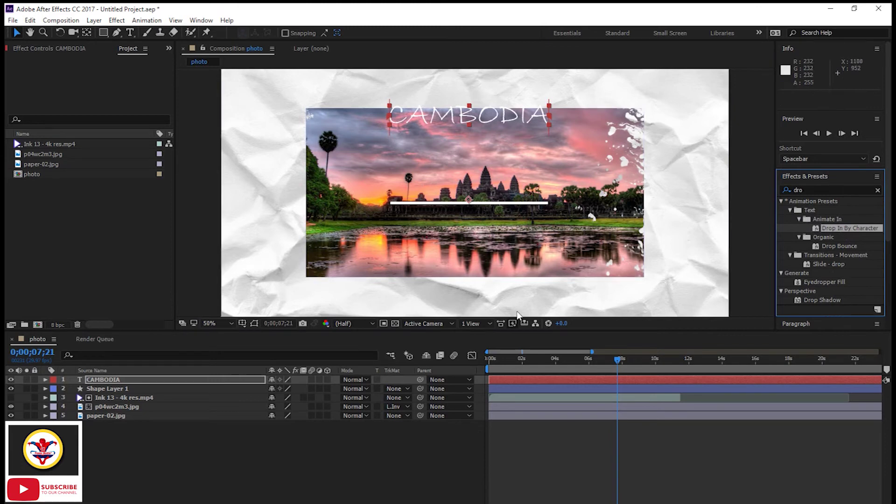
Step: Shift the CAMBODIA layer to start at about 0;00;06;22 and move the current time to 0;00;09;17
{"action": "mouse_move", "coordinate": [618, 365]}
{"action": "left_mouse_down"}
{"action": "mouse_move", "coordinate": [480, 363]}
{"action": "mouse_move", "coordinate": [609, 369]}
{"action": "left_mouse_up"}
{"action": "left_click_drag", "start_coordinate": [509, 381], "coordinate": [549, 365]}
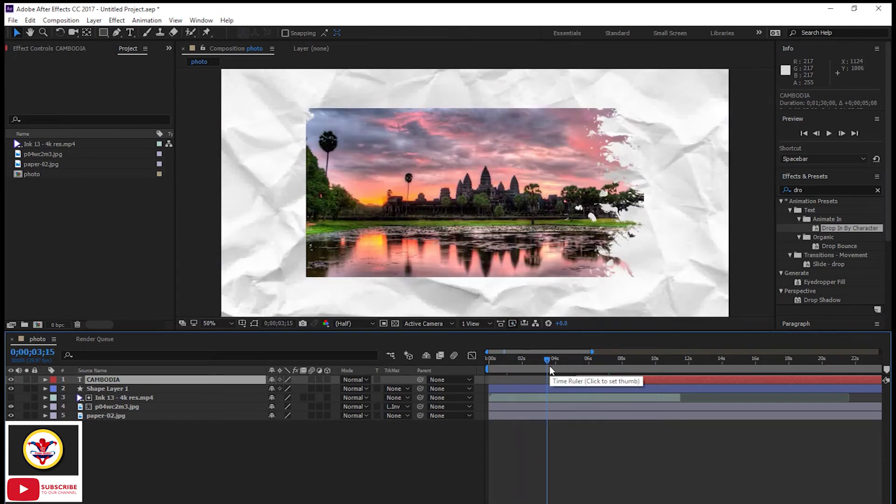
{"action": "left_click_drag", "start_coordinate": [550, 366], "coordinate": [649, 369]}
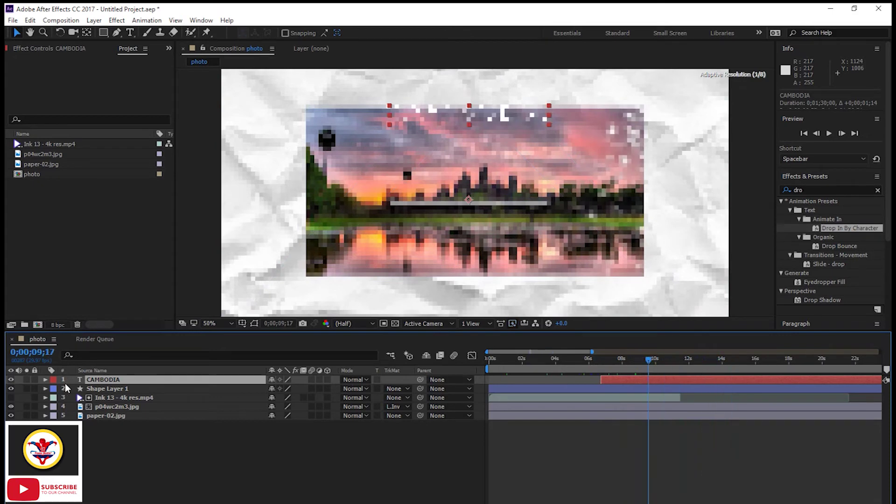
Step: Reveal CAMBODIA's Range Selector 1, move its Start keyframes to about 7 seconds and 0;00;07;28, and ease them
{"action": "left_click", "coordinate": [45, 379]}
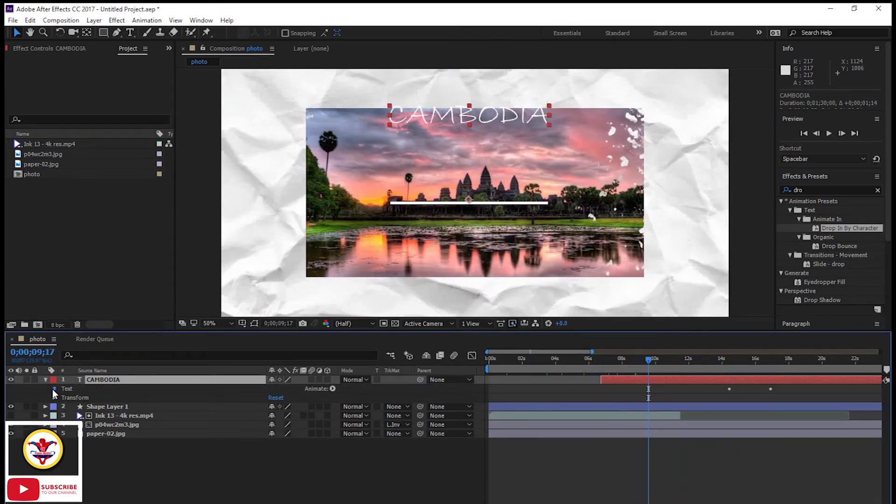
{"action": "left_click", "coordinate": [53, 388]}
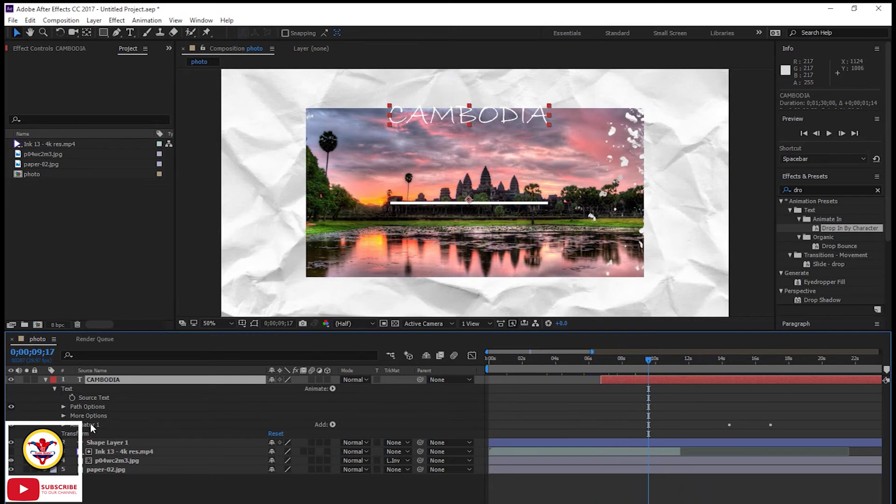
{"action": "left_click", "coordinate": [63, 425]}
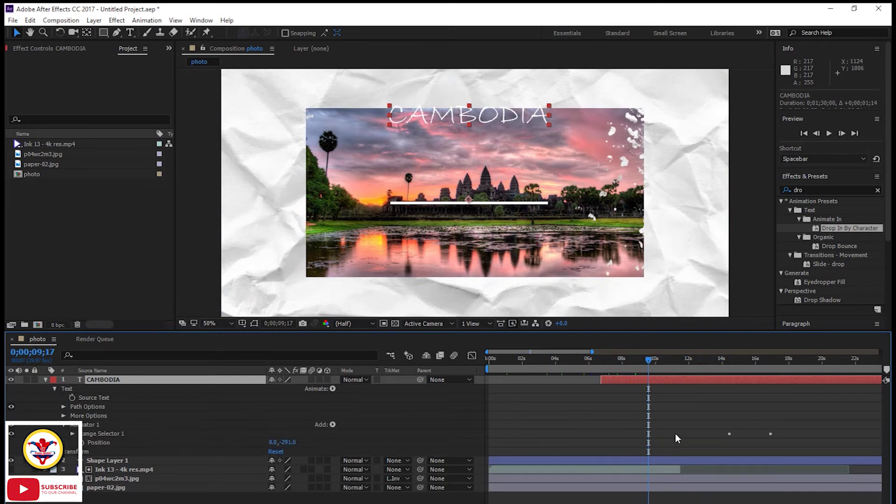
{"action": "left_click", "coordinate": [72, 433]}
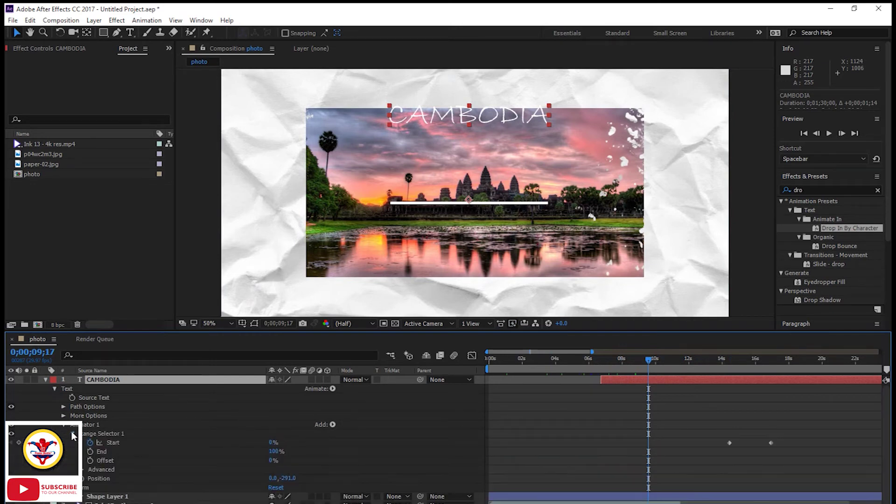
{"action": "left_click_drag", "start_coordinate": [714, 424], "coordinate": [634, 456]}
{"action": "left_click", "coordinate": [657, 434]}
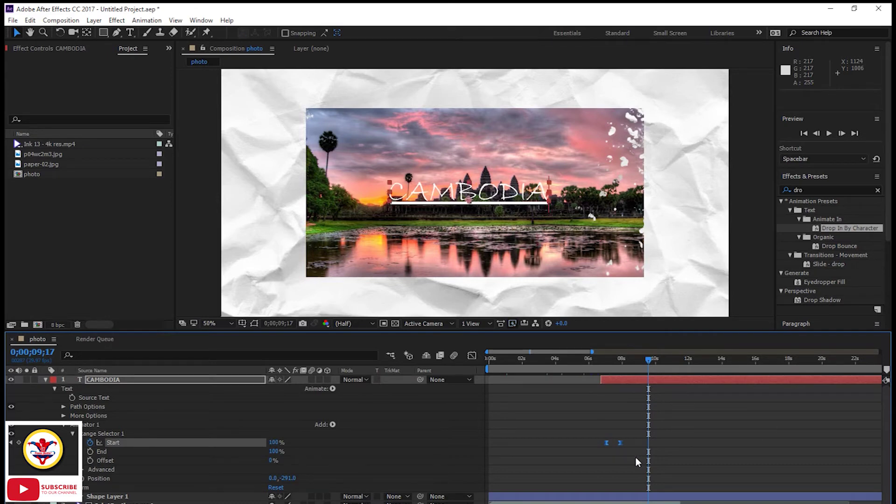
Step: Reshape the Start keyframes' speed curve into a steep central peak in the graph editor and move the current time to 0;00;07;28
{"action": "left_click", "coordinate": [472, 355]}
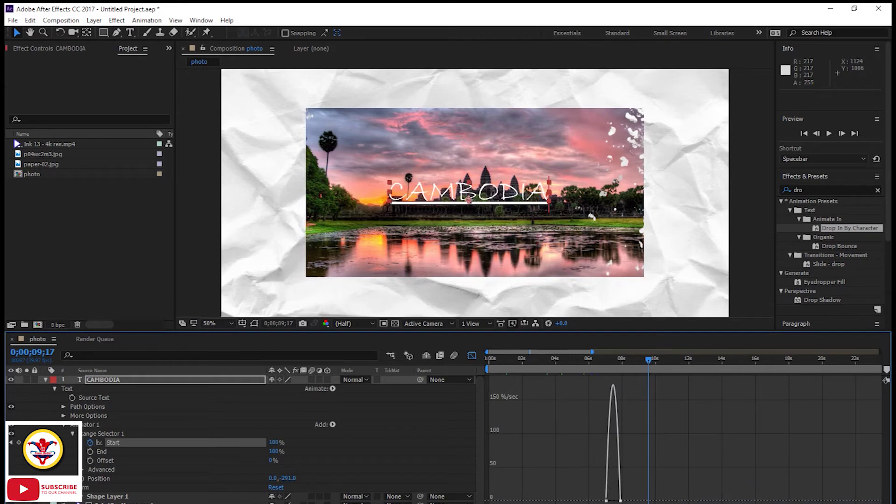
{"action": "left_click", "coordinate": [618, 471]}
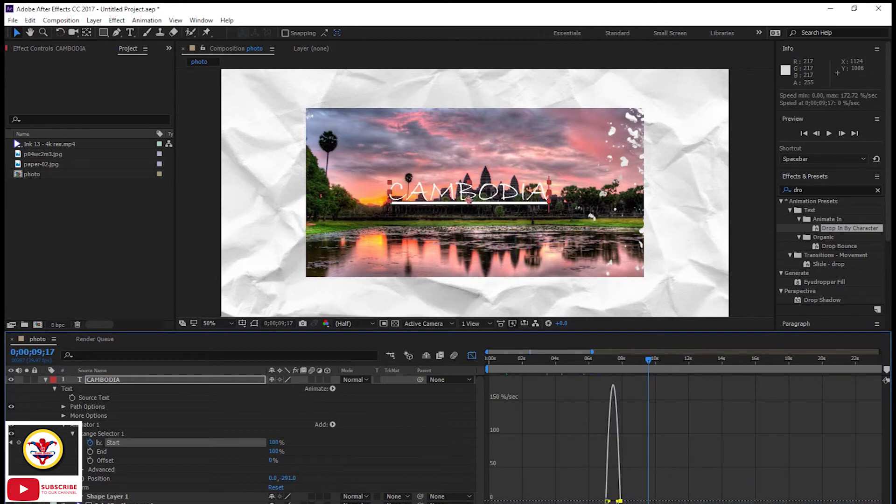
{"action": "left_click_drag", "start_coordinate": [616, 502], "coordinate": [614, 501]}
{"action": "left_click_drag", "start_coordinate": [649, 356], "coordinate": [621, 368]}
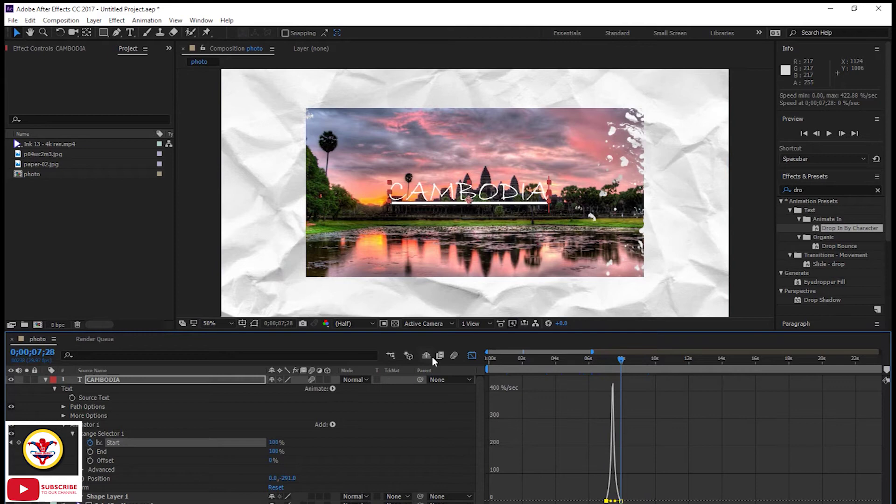
Step: Collapse the CAMBODIA layer, enable motion blur for it and Shape Layer 1, and close the graph editor
{"action": "left_click", "coordinate": [44, 378]}
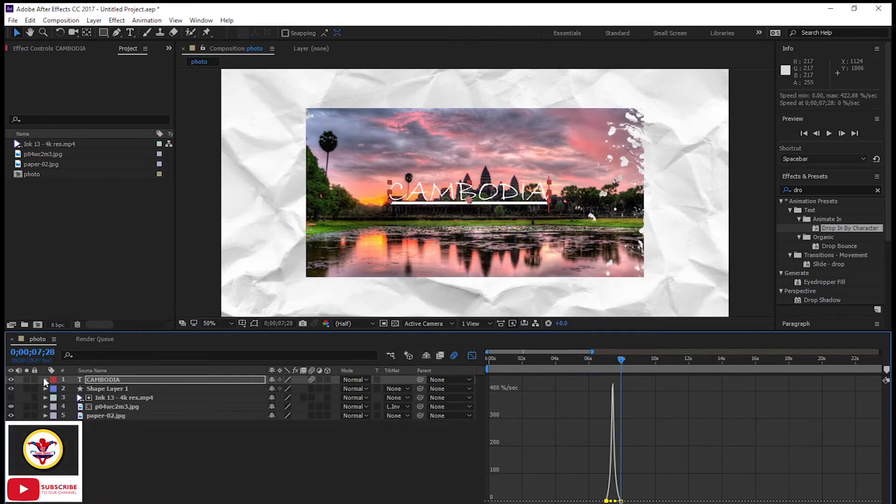
{"action": "left_click", "coordinate": [311, 388]}
{"action": "left_click", "coordinate": [471, 355]}
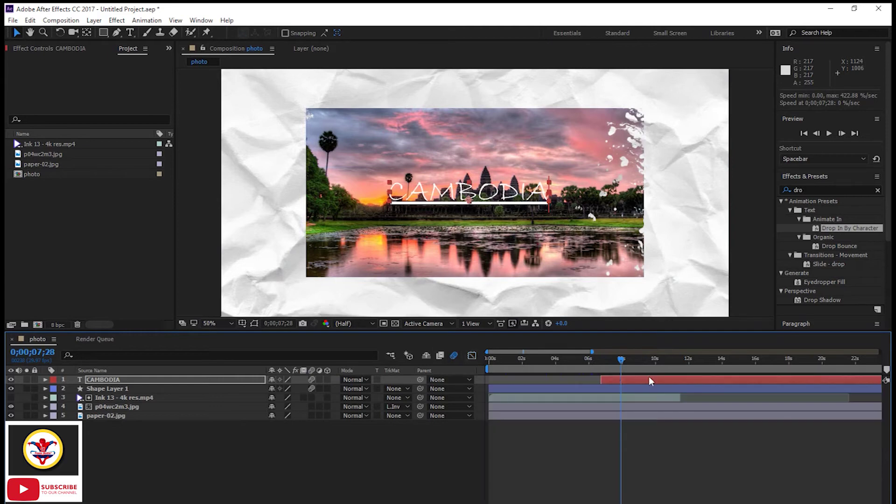
Step: Return to 0;00;00;00 and preview the ink reveal from the start of the composition
{"action": "left_click_drag", "start_coordinate": [621, 359], "coordinate": [471, 354]}
{"action": "left_click", "coordinate": [828, 133]}
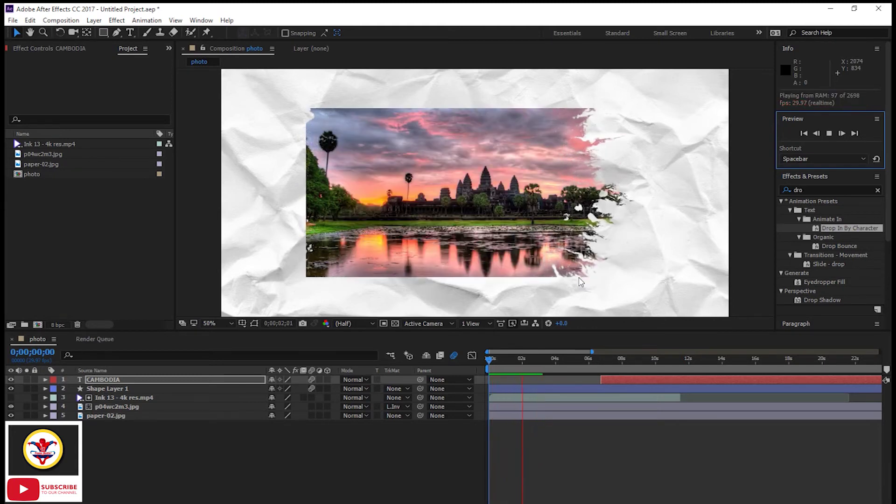
{"action": "key", "text": "space"}
Step: Show a longer stretch of the timeline and preview the line and text animation from 0;00;03;17
{"action": "left_click_drag", "start_coordinate": [592, 351], "coordinate": [712, 352]}
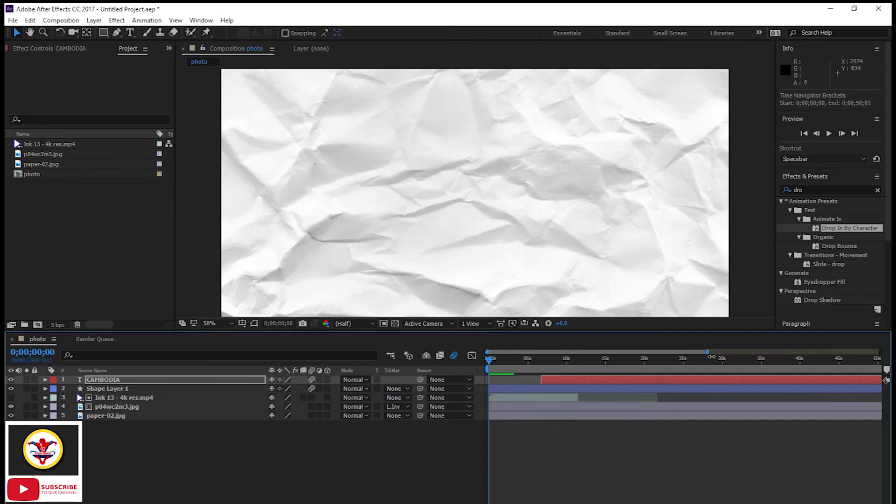
{"action": "left_click_drag", "start_coordinate": [490, 361], "coordinate": [515, 360]}
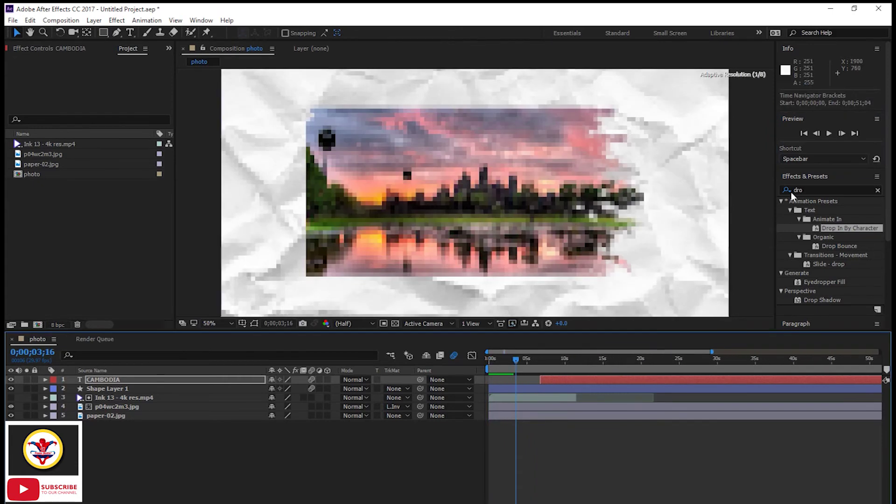
{"action": "left_click", "coordinate": [843, 133]}
{"action": "left_click", "coordinate": [844, 132]}
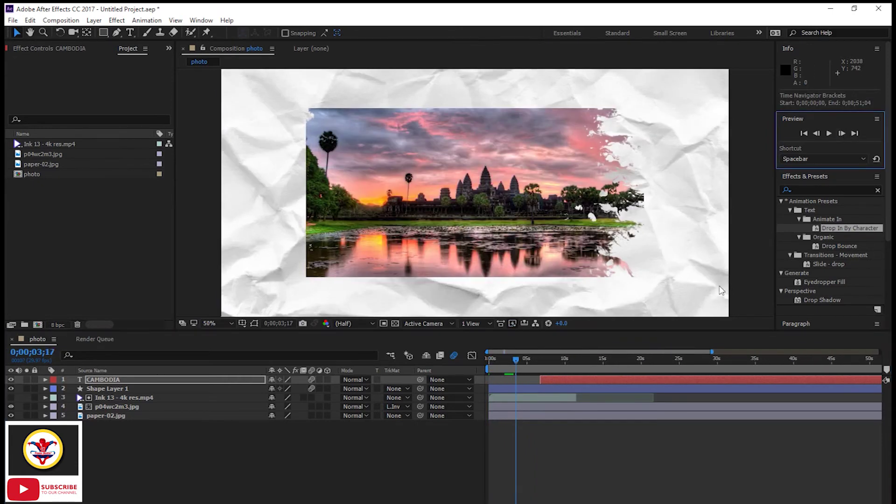
{"action": "left_click", "coordinate": [829, 133]}
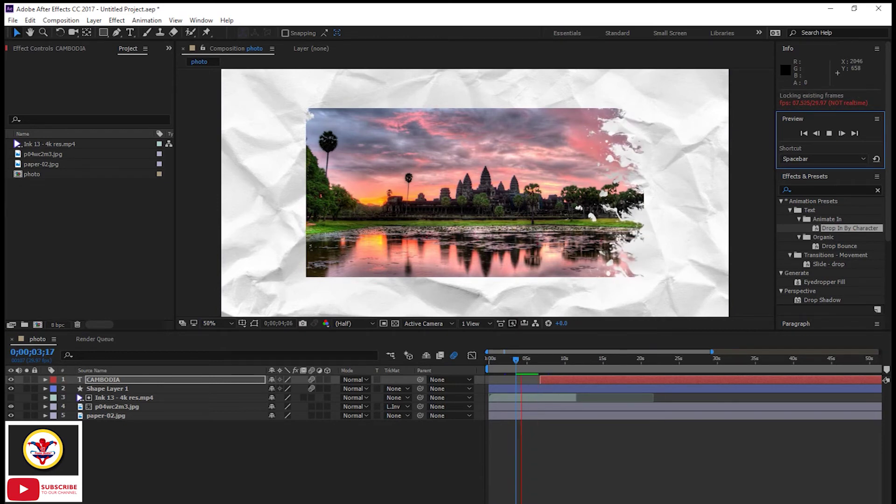
Step: Preview the white line and CAMBODIA text animation from 0;00;05;19
{"action": "scroll", "coordinate": [533, 358], "scroll_direction": "right", "scroll_amount": 3}
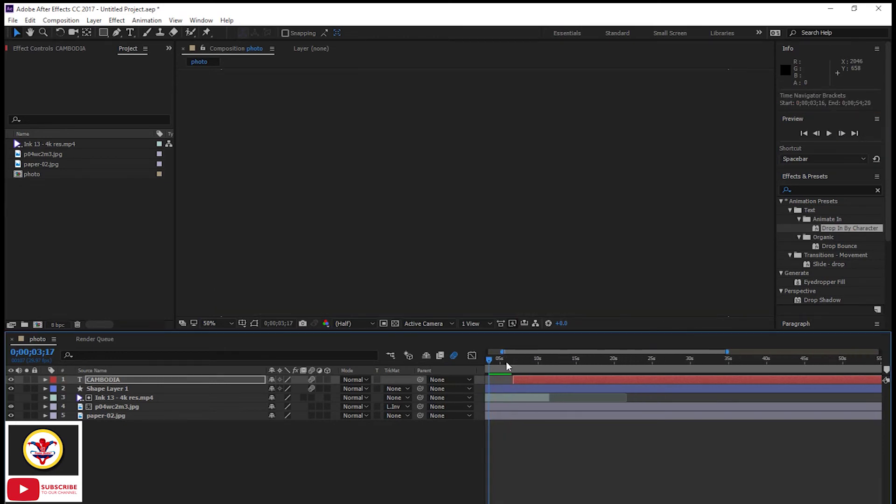
{"action": "scroll", "coordinate": [491, 360], "scroll_direction": "left", "scroll_amount": 3}
{"action": "left_click_drag", "start_coordinate": [488, 359], "coordinate": [547, 364]}
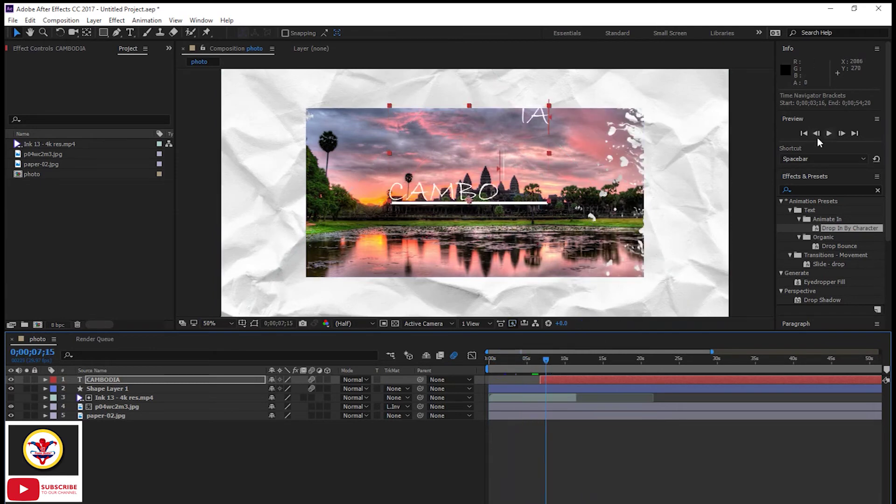
{"action": "left_click_drag", "start_coordinate": [546, 360], "coordinate": [531, 361]}
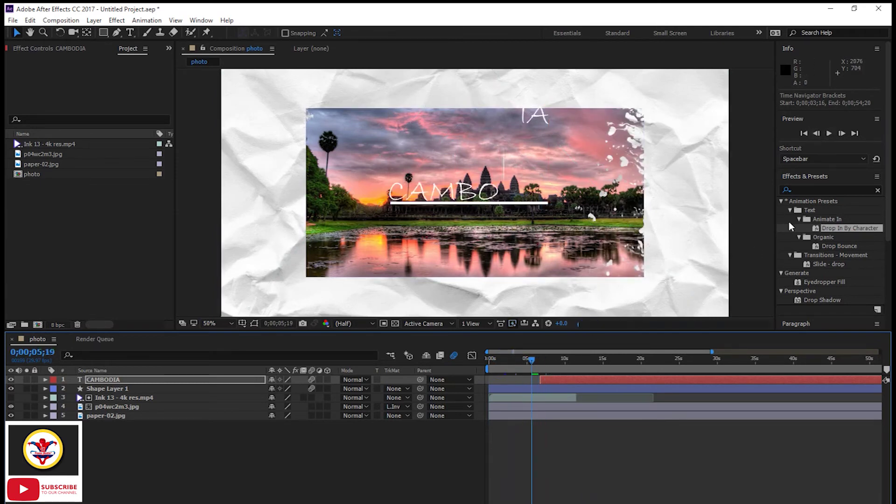
{"action": "left_click", "coordinate": [829, 135]}
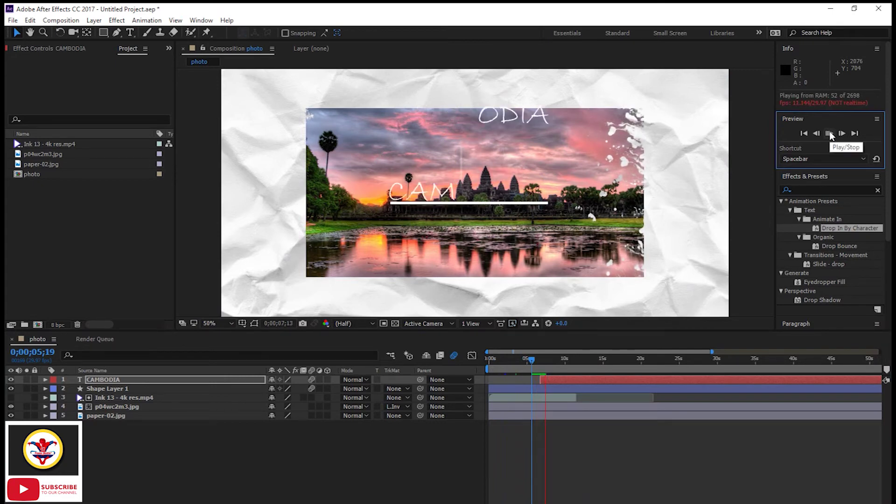
{"action": "left_click", "coordinate": [829, 134]}
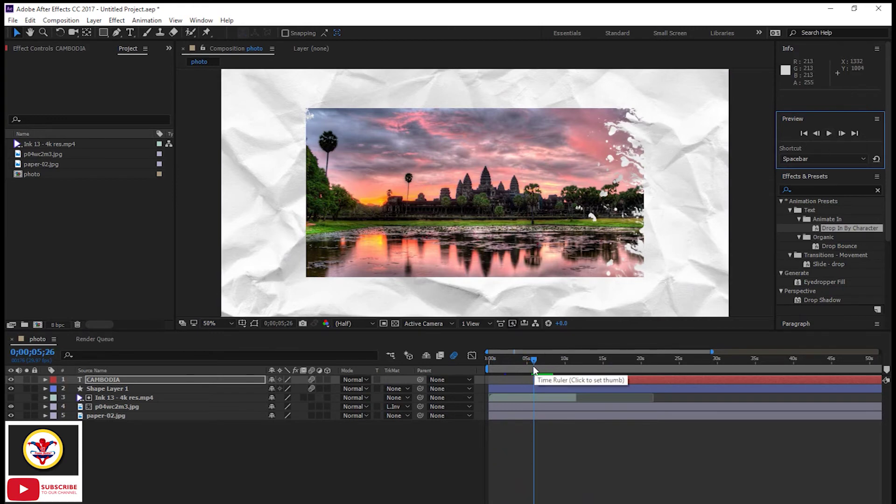
Step: Preview the character drop again from 0;00;06;03 and stop it at 0;00;07;11
{"action": "left_click", "coordinate": [538, 360]}
{"action": "mouse_move", "coordinate": [541, 364]}
{"action": "left_mouse_down"}
{"action": "mouse_move", "coordinate": [557, 363]}
{"action": "mouse_move", "coordinate": [537, 363]}
{"action": "left_mouse_up"}
{"action": "key", "text": "space"}
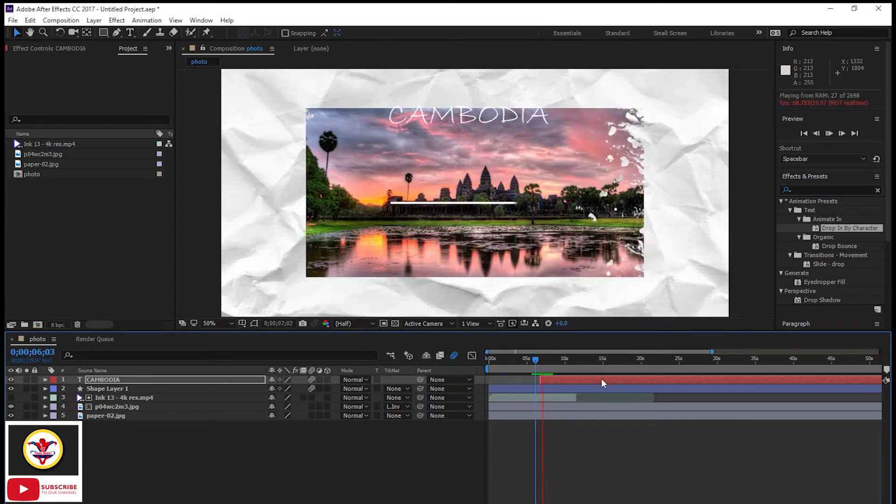
{"action": "left_click", "coordinate": [828, 133]}
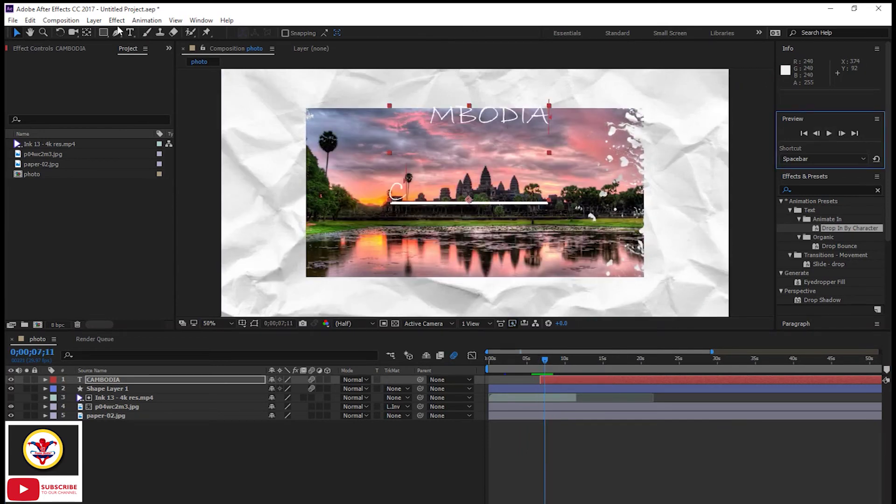
Step: Try a rectangular mask about 730 by 122 px around the raised letters of the CAMBODIA layer, feathered 26 pixels
{"action": "left_click", "coordinate": [104, 33]}
{"action": "left_click_drag", "start_coordinate": [383, 97], "coordinate": [575, 130]}
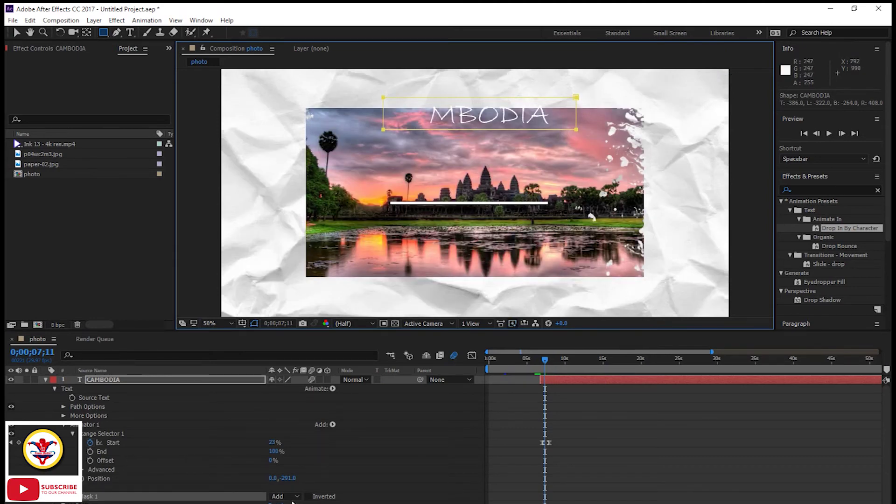
{"action": "scroll", "coordinate": [346, 482], "scroll_direction": "down", "scroll_amount": 2}
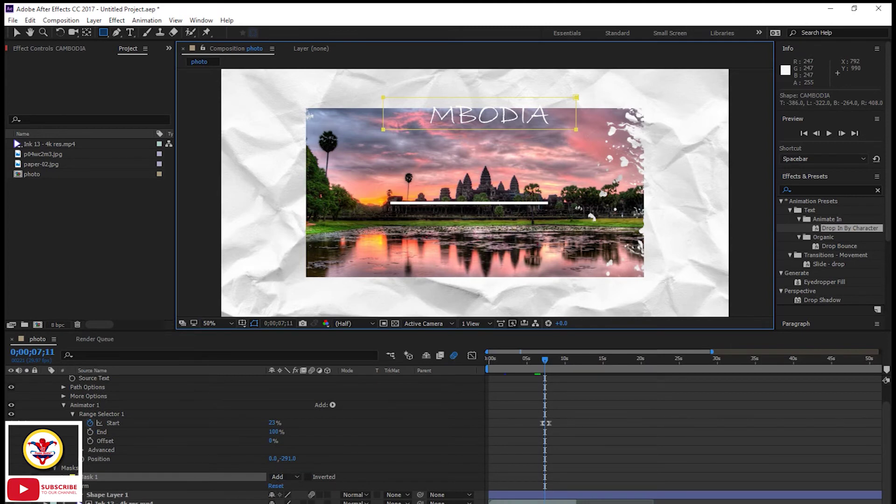
{"action": "left_click", "coordinate": [73, 477]}
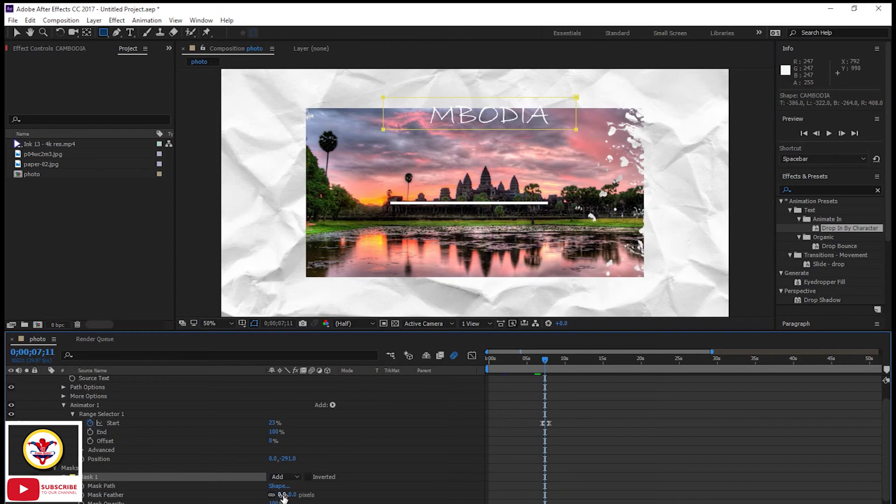
{"action": "left_click_drag", "start_coordinate": [282, 495], "coordinate": [295, 494]}
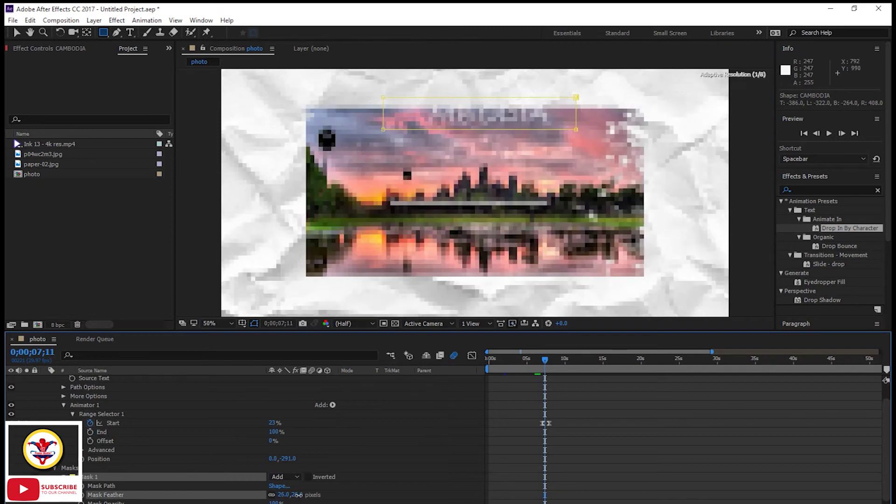
{"action": "left_click", "coordinate": [297, 495]}
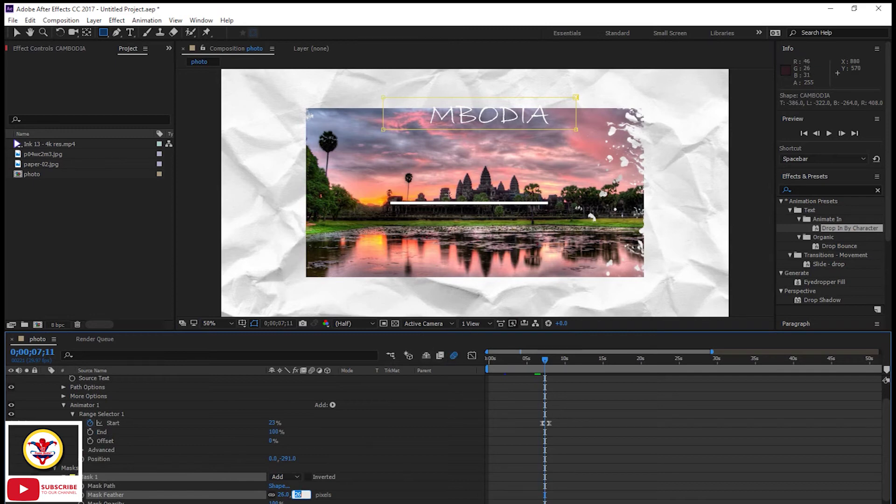
{"action": "left_click", "coordinate": [21, 34]}
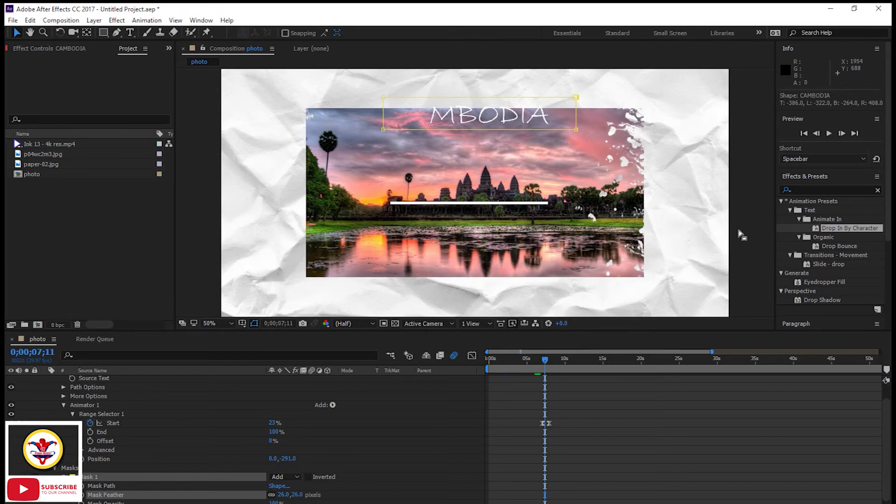
Step: Collapse the CAMBODIA layer and check the masked title at 0;00;09;03
{"action": "left_click_drag", "start_coordinate": [545, 362], "coordinate": [508, 363]}
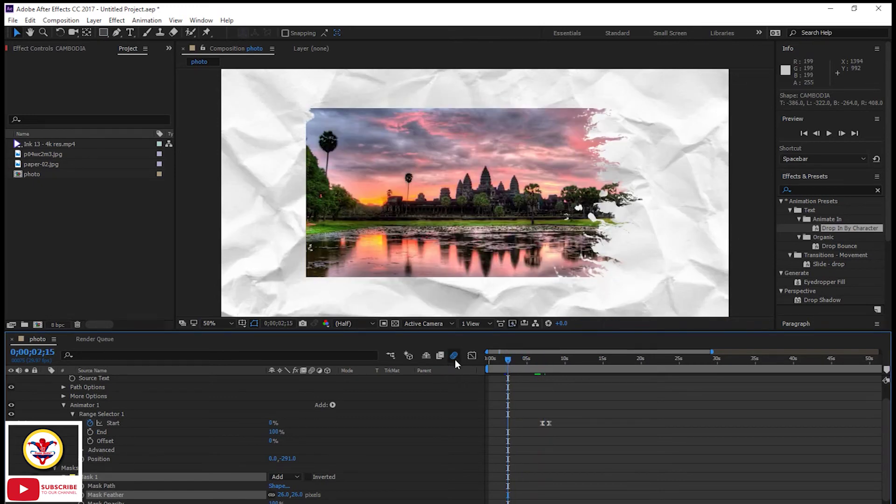
{"action": "left_click", "coordinate": [468, 358]}
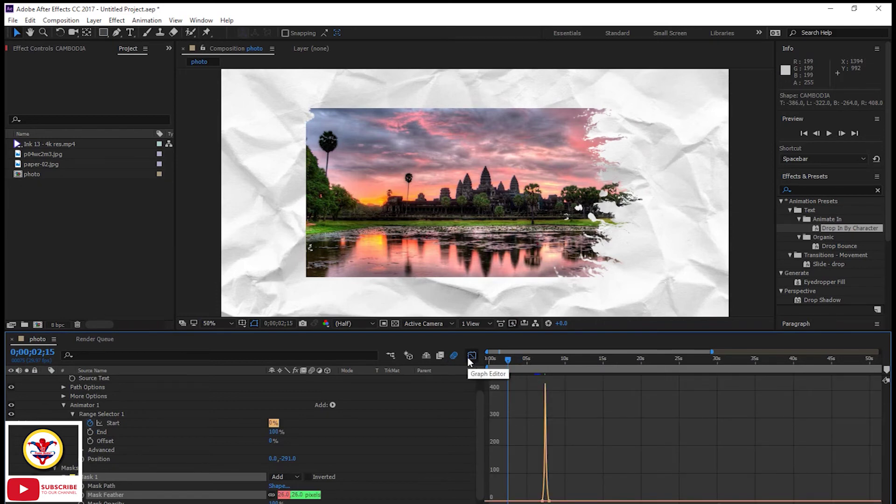
{"action": "left_click", "coordinate": [471, 357]}
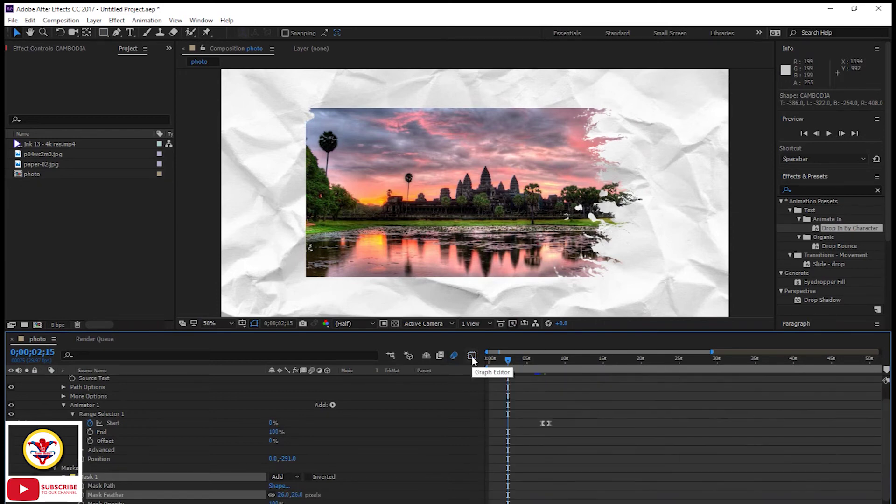
{"action": "scroll", "coordinate": [65, 407], "scroll_direction": "up", "scroll_amount": 1}
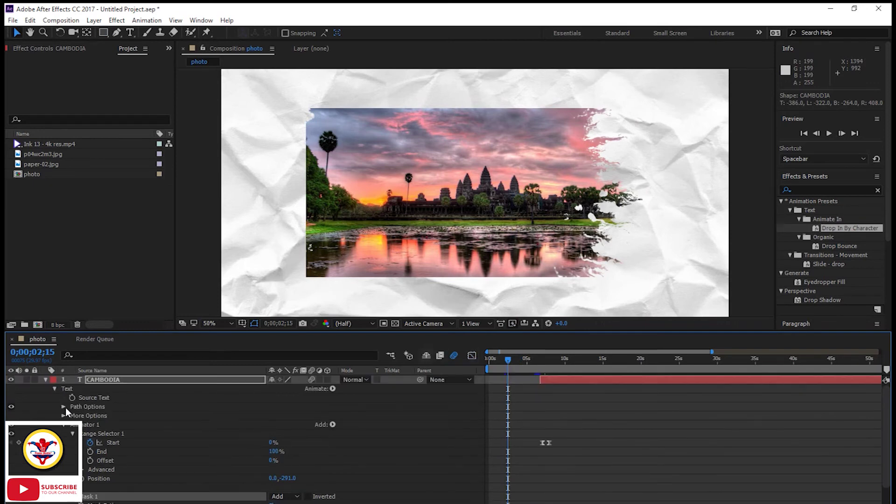
{"action": "left_click", "coordinate": [46, 379]}
{"action": "left_click_drag", "start_coordinate": [507, 361], "coordinate": [558, 367]}
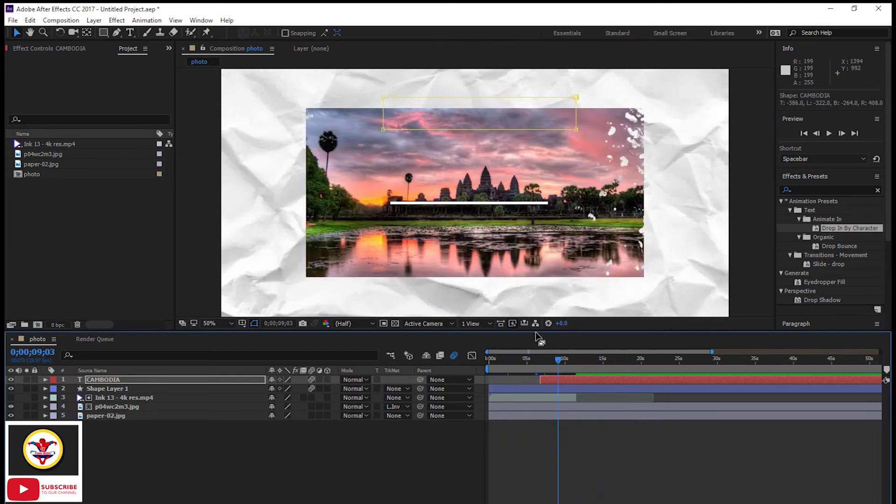
Step: Undo the feathered mask on the CAMBODIA layer and the motion blur on Shape Layer 1
{"action": "key", "text": "ctrl+z"}
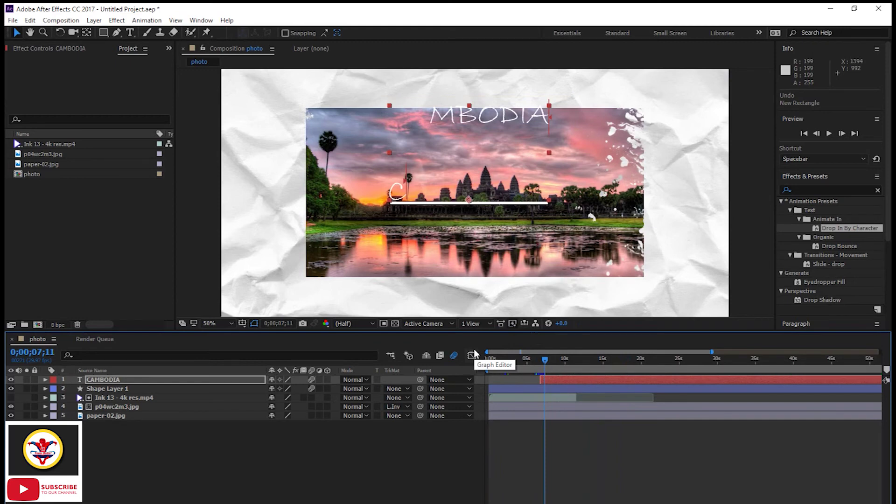
{"action": "key", "text": "ctrl+z"}
{"action": "key", "text": "space"}
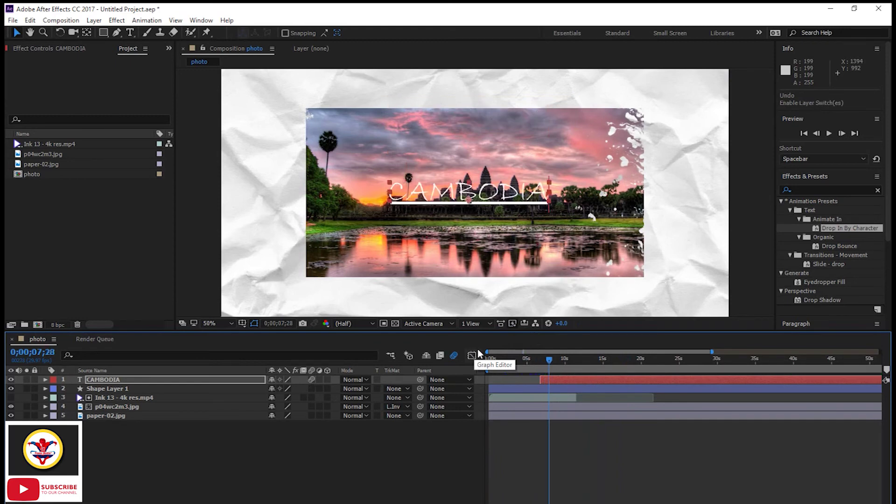
Step: Try a rectangular mask about 700 by 106 px tightly around the CAMBODIA title and nudge its upper corners
{"action": "left_click", "coordinate": [103, 32]}
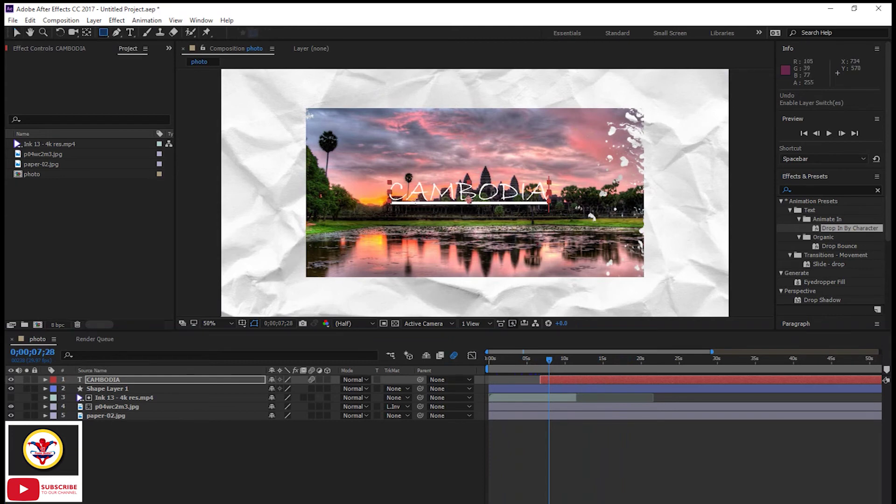
{"action": "left_click_drag", "start_coordinate": [380, 174], "coordinate": [564, 201]}
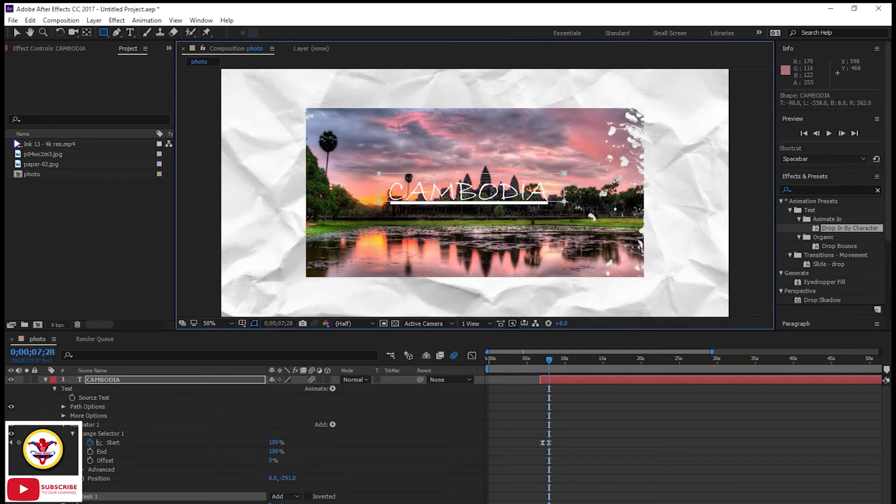
{"action": "left_click", "coordinate": [17, 32]}
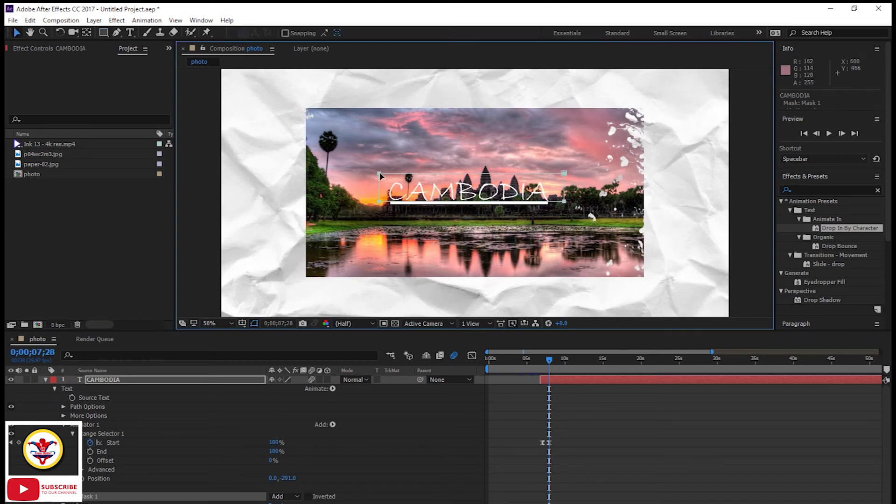
{"action": "left_click_drag", "start_coordinate": [381, 175], "coordinate": [380, 176]}
{"action": "left_click_drag", "start_coordinate": [563, 168], "coordinate": [563, 176]}
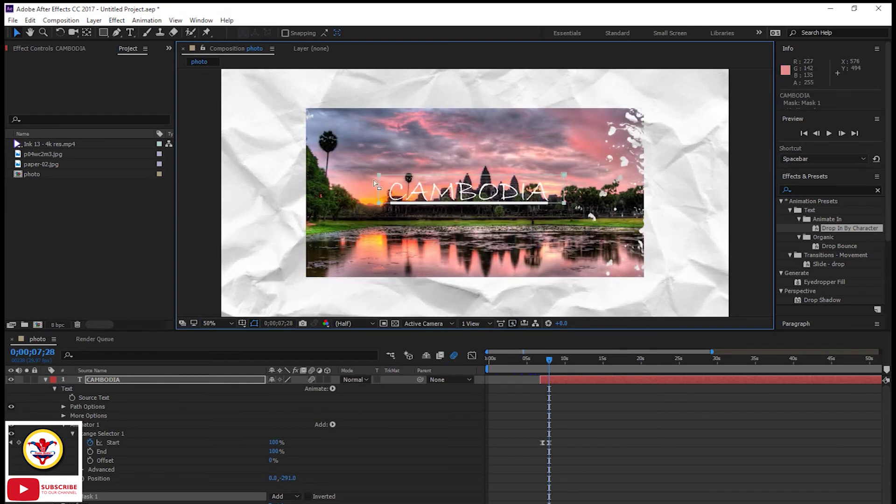
Step: Try stretching the title mask upward, and undo the path edits together with the mask
{"action": "left_click_drag", "start_coordinate": [379, 174], "coordinate": [380, 122]}
{"action": "key", "text": "ctrl+z"}
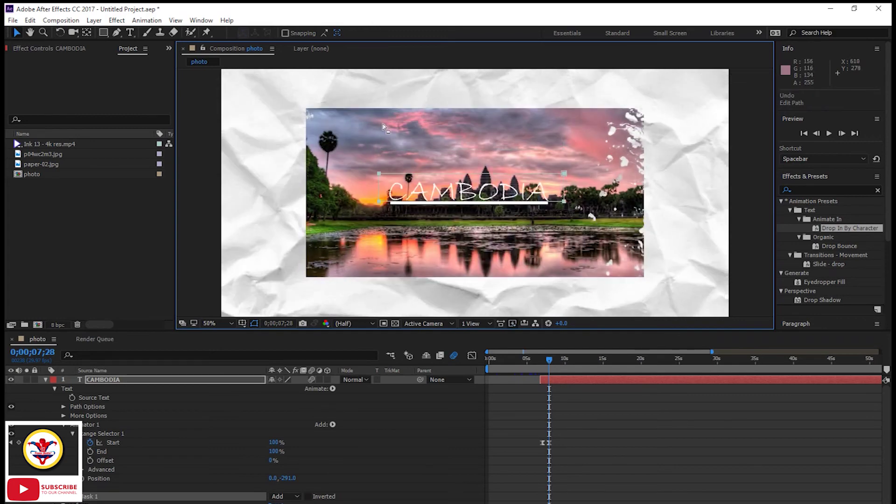
{"action": "key", "text": "ctrl+z"}
Step: At 0;00;07;09, mask the CAMBODIA layer with a rectangle about 640 by 310 px, from below the raised letters to the white line
{"action": "left_click", "coordinate": [101, 34]}
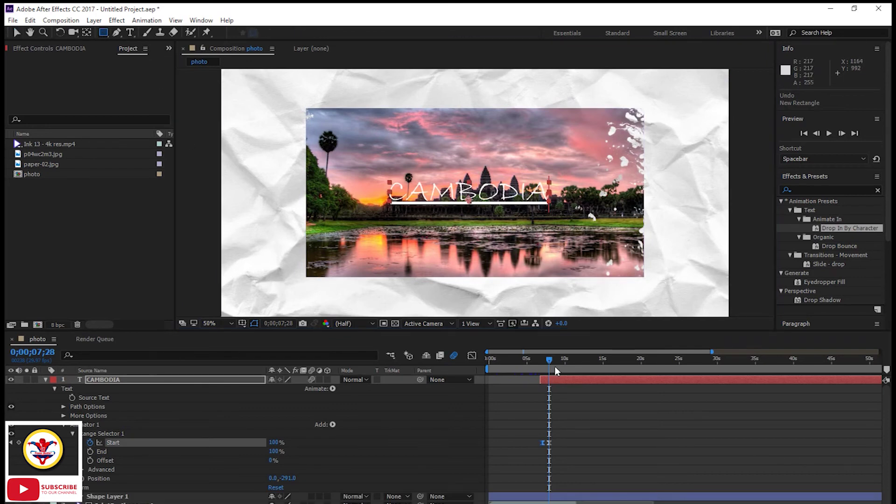
{"action": "left_click_drag", "start_coordinate": [548, 359], "coordinate": [543, 359]}
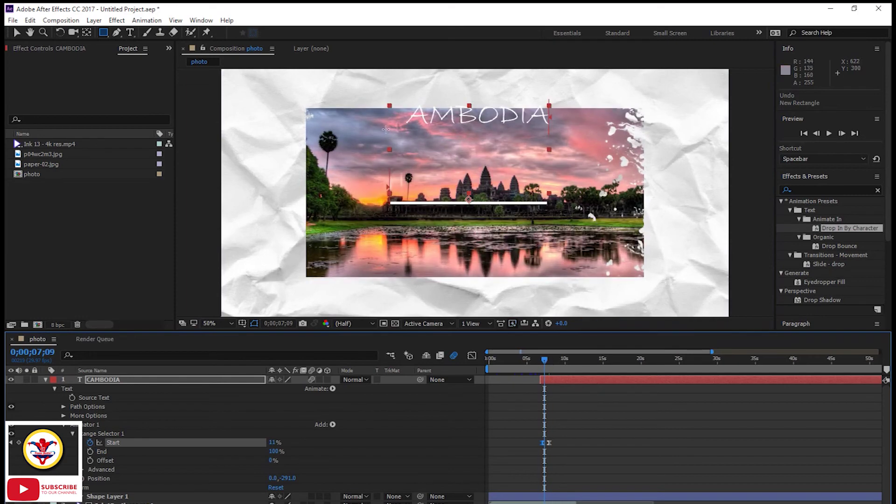
{"action": "left_click_drag", "start_coordinate": [383, 125], "coordinate": [552, 204]}
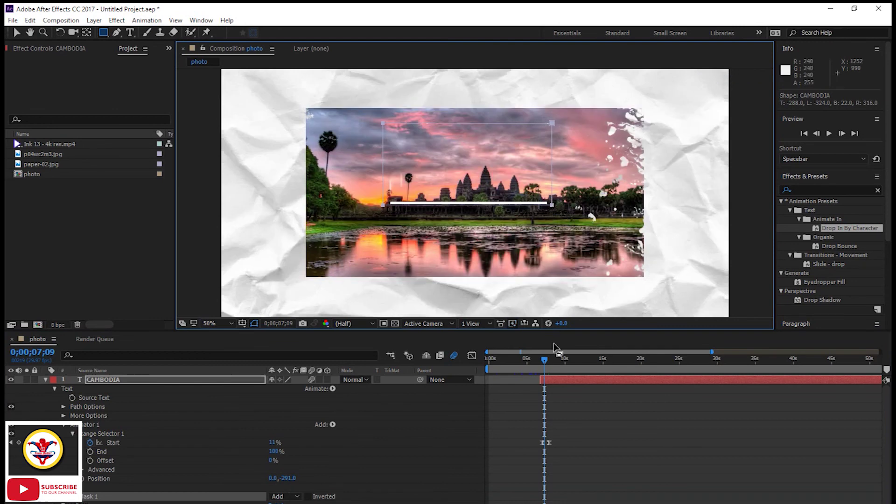
Step: Collapse the CAMBODIA layer and move the current time to 0;00;13;12 to check the fully landed title
{"action": "left_click_drag", "start_coordinate": [548, 363], "coordinate": [577, 365]}
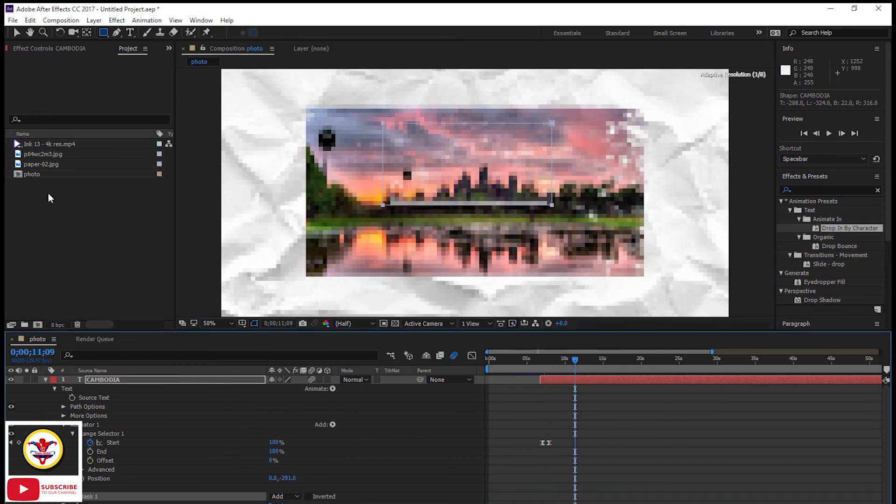
{"action": "left_click", "coordinate": [17, 33]}
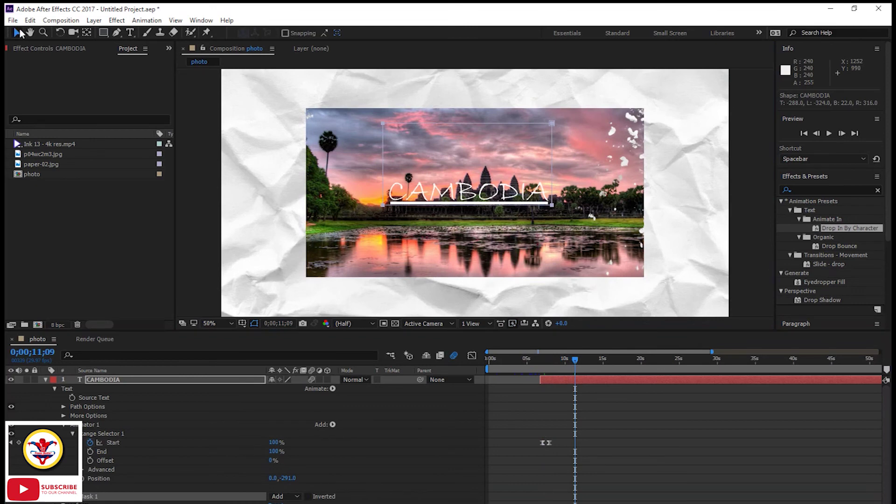
{"action": "left_click", "coordinate": [45, 379]}
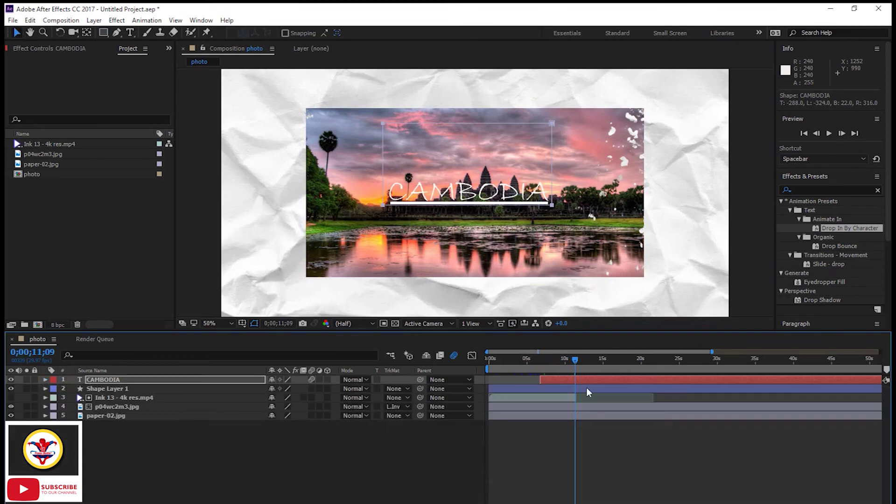
{"action": "left_click_drag", "start_coordinate": [577, 362], "coordinate": [591, 387]}
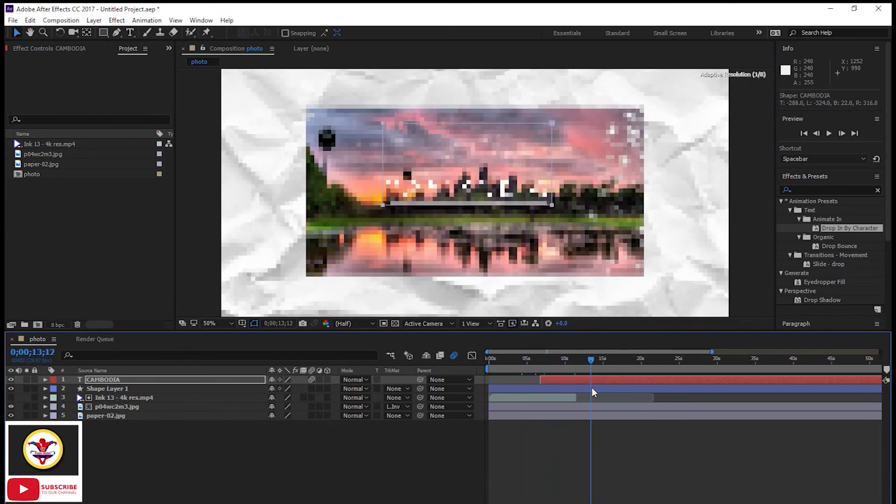
Step: Pre-compose the CAMBODIA layer and Shape Layer 1 together into a new composition named "text"
{"action": "left_click", "coordinate": [117, 388], "text": "ctrl"}
{"action": "right_click", "coordinate": [117, 388]}
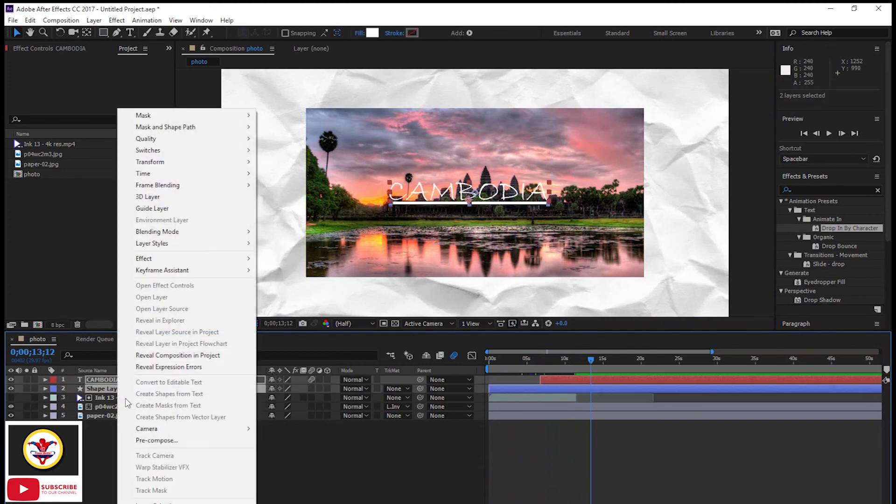
{"action": "left_click", "coordinate": [160, 441]}
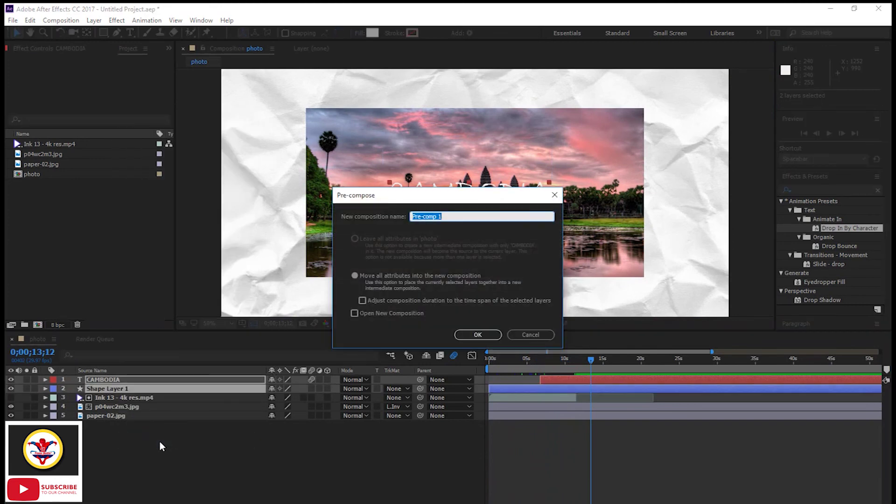
{"action": "type", "text": "text"}
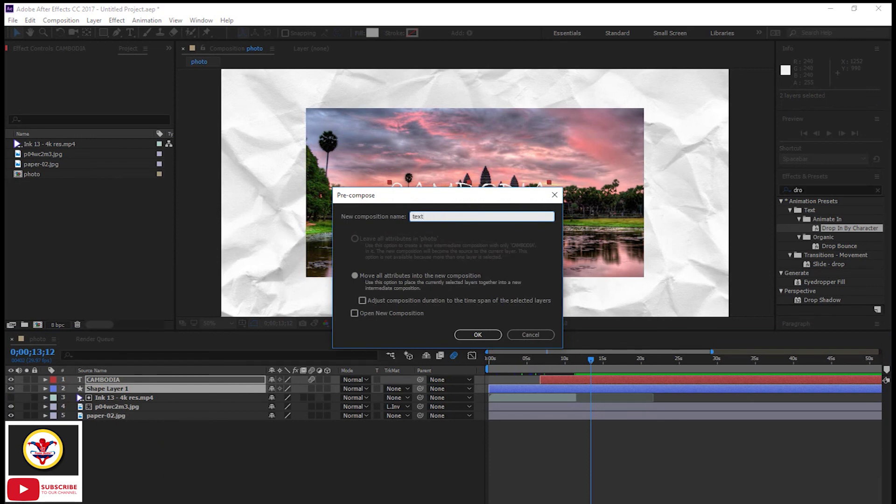
{"action": "key", "text": "Return"}
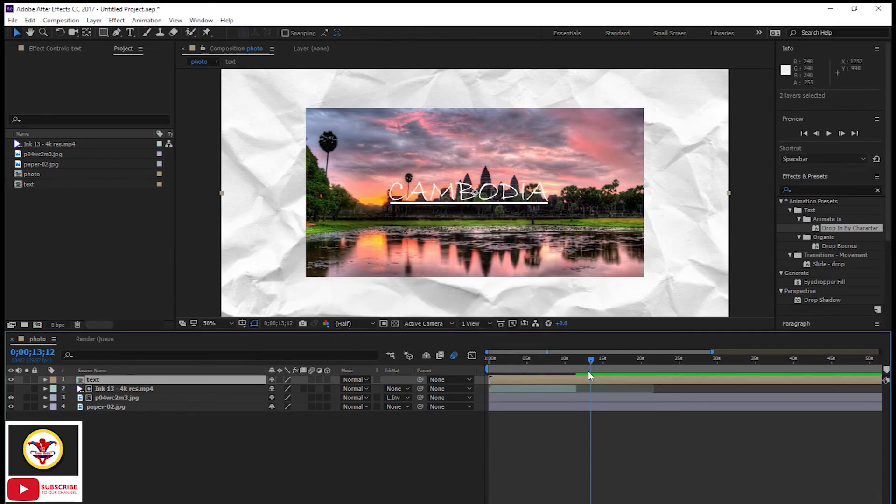
Step: Trim the end of the text pre-comp layer at 0;00;19;27 and return the current time to 0;00;05;02
{"action": "left_click_drag", "start_coordinate": [594, 363], "coordinate": [644, 365]}
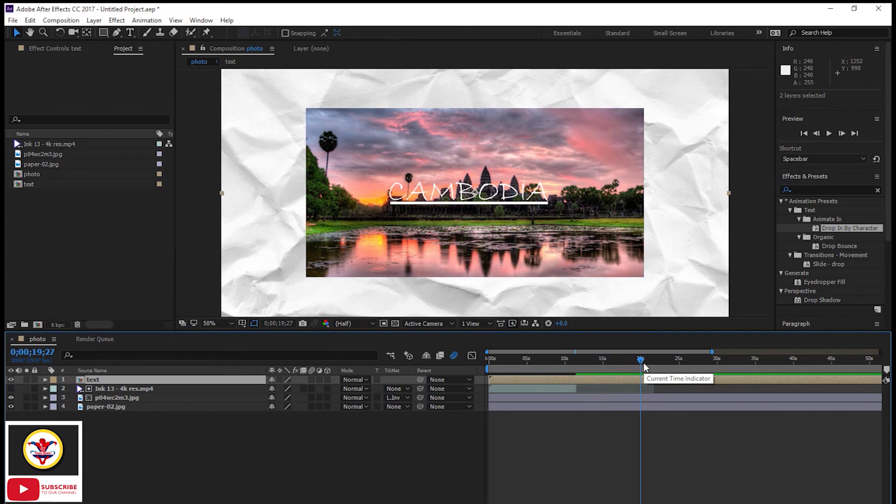
{"action": "key", "text": "F2"}
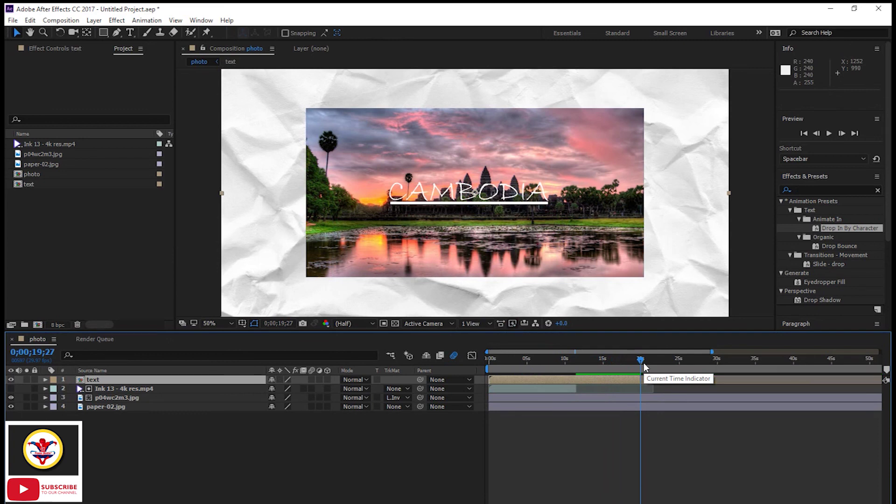
{"action": "left_click_drag", "start_coordinate": [640, 363], "coordinate": [527, 362]}
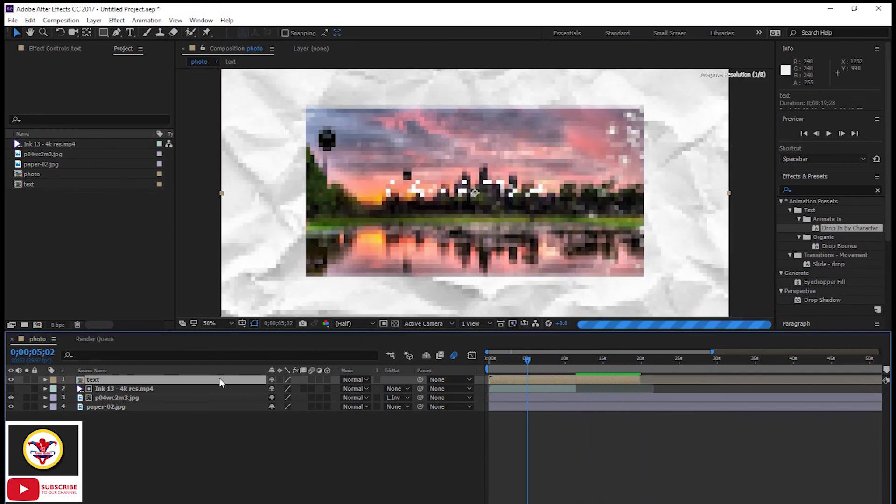
Step: Duplicate the text layer, shift the upper copy about 0;00;07;23 later in the timeline, and time-reverse it
{"action": "key", "text": "ctrl+d"}
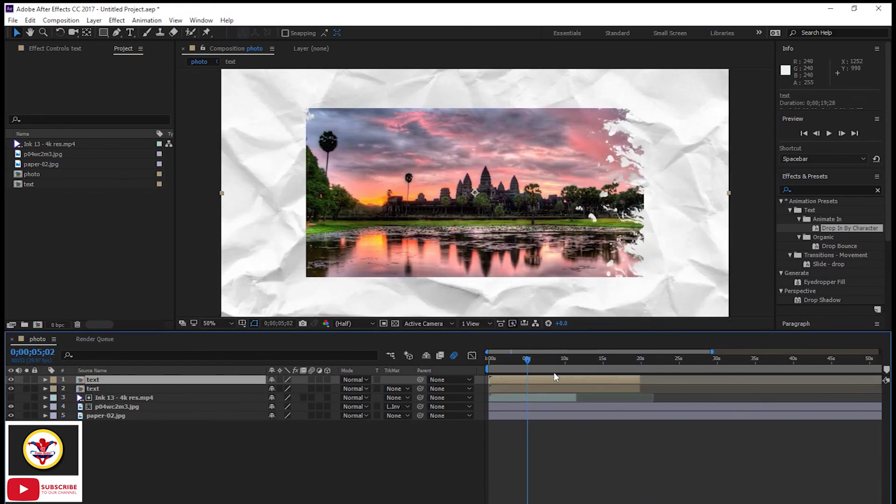
{"action": "left_click_drag", "start_coordinate": [552, 380], "coordinate": [611, 379]}
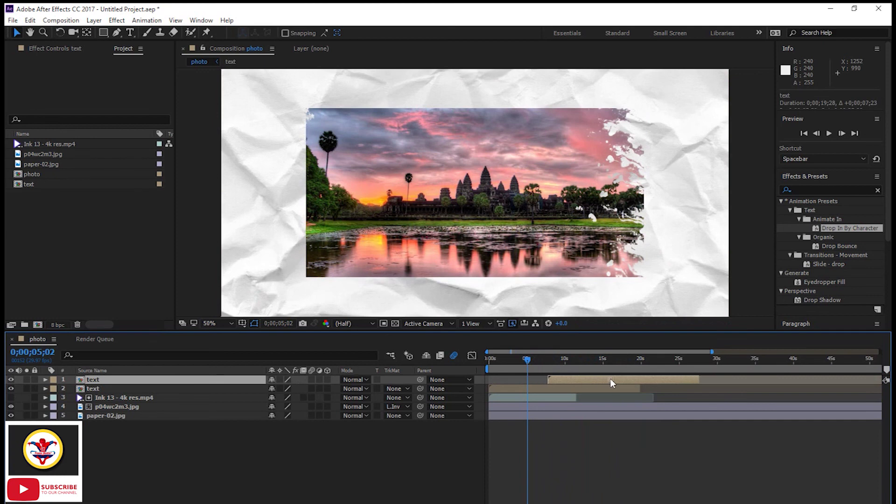
{"action": "right_click", "coordinate": [610, 378]}
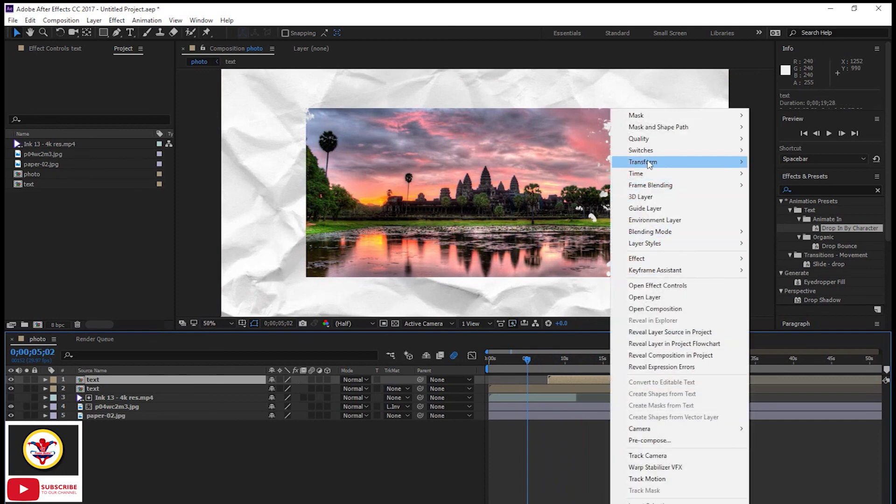
{"action": "mouse_move", "coordinate": [650, 174]}
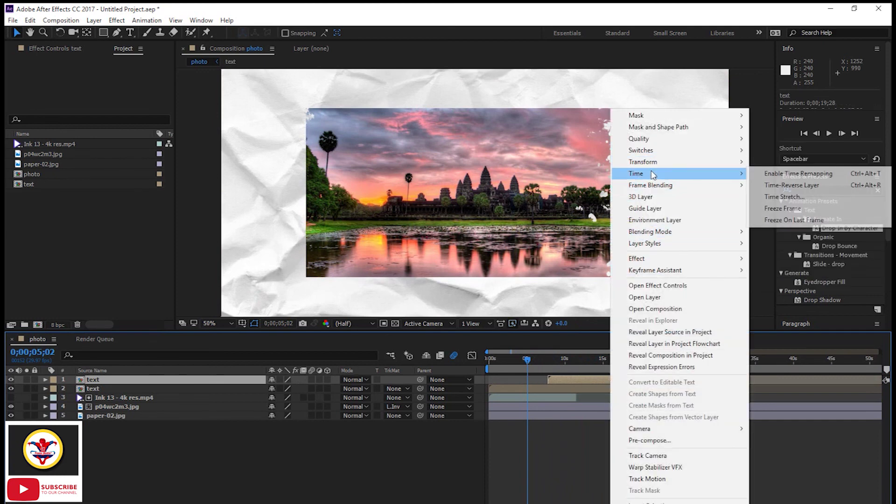
{"action": "left_click", "coordinate": [797, 185]}
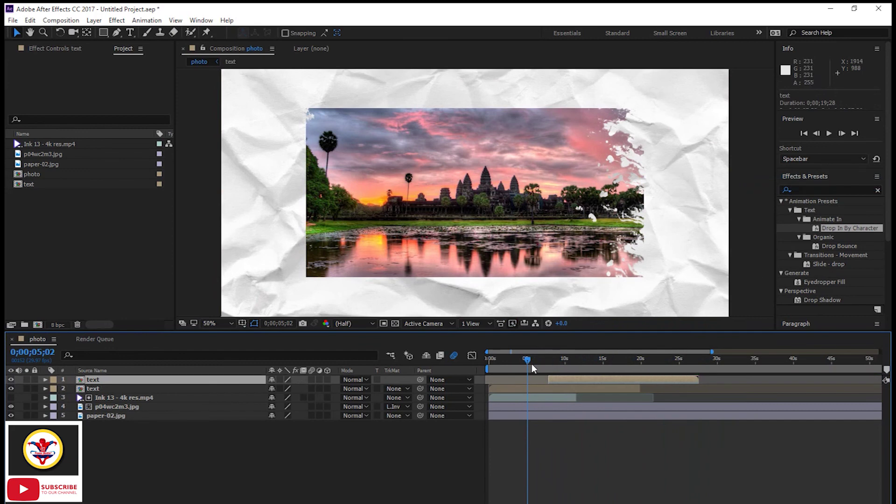
Step: Preview the composition from 0;00;07;21 to check the title animation with the reversed copy, and scrub back to an earlier time
{"action": "left_click_drag", "start_coordinate": [525, 360], "coordinate": [548, 362]}
{"action": "left_click", "coordinate": [578, 361]}
{"action": "left_click", "coordinate": [828, 133]}
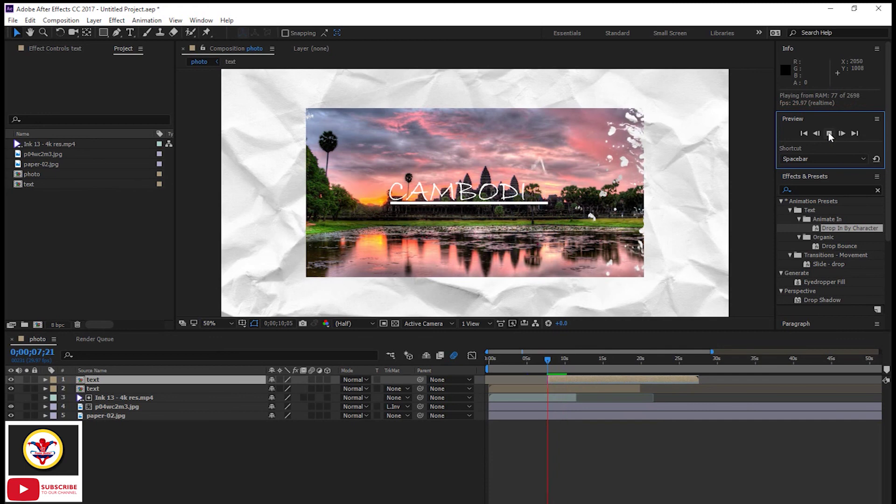
{"action": "left_click", "coordinate": [559, 361]}
{"action": "left_click_drag", "start_coordinate": [559, 359], "coordinate": [518, 369]}
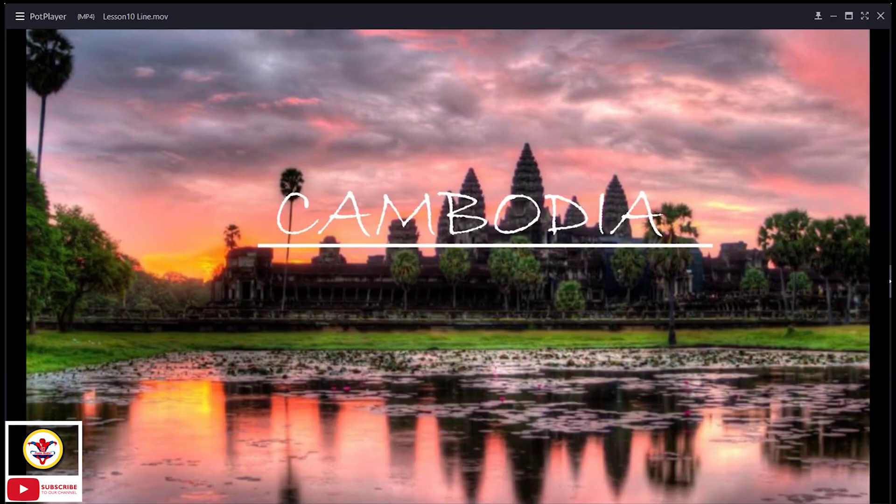
Step: Switch to PotPlayer and replay the reference video Lesson10 Line.mov from an earlier point to examine its line and title reveal
{"action": "key", "text": "Left"}
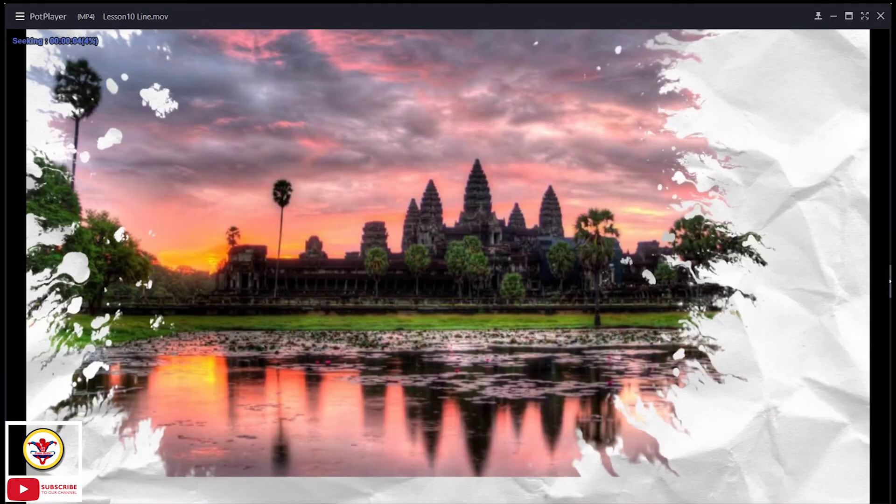
{"action": "key", "text": "space"}
{"action": "mouse_move", "coordinate": [327, 503]}
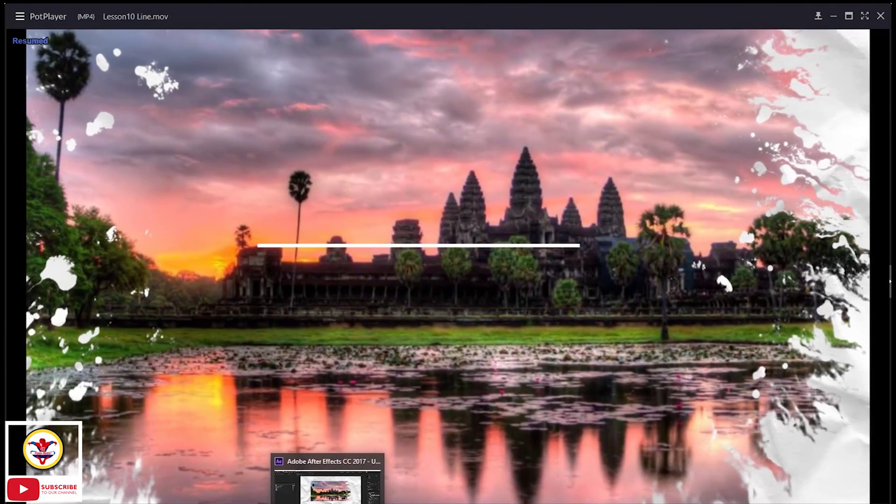